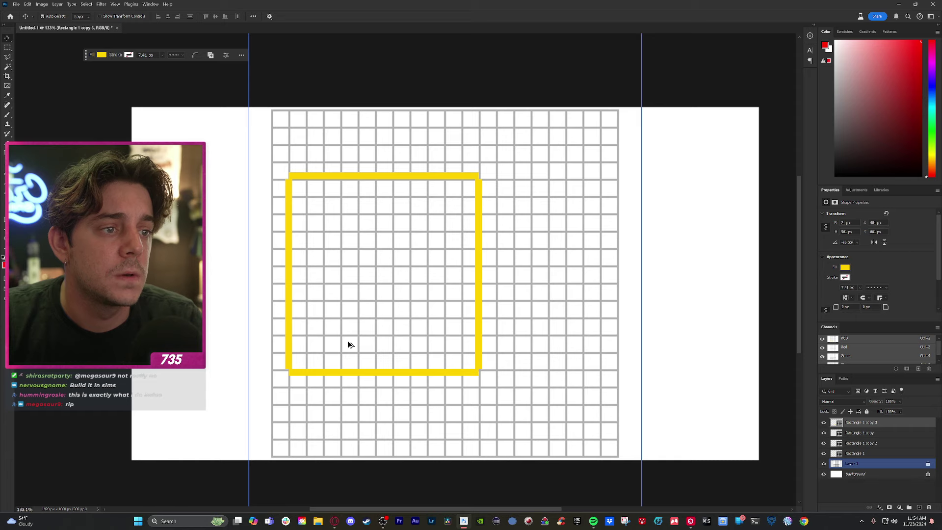
scroll(311, 316, up, 5)
drag(383, 256, 364, 275)
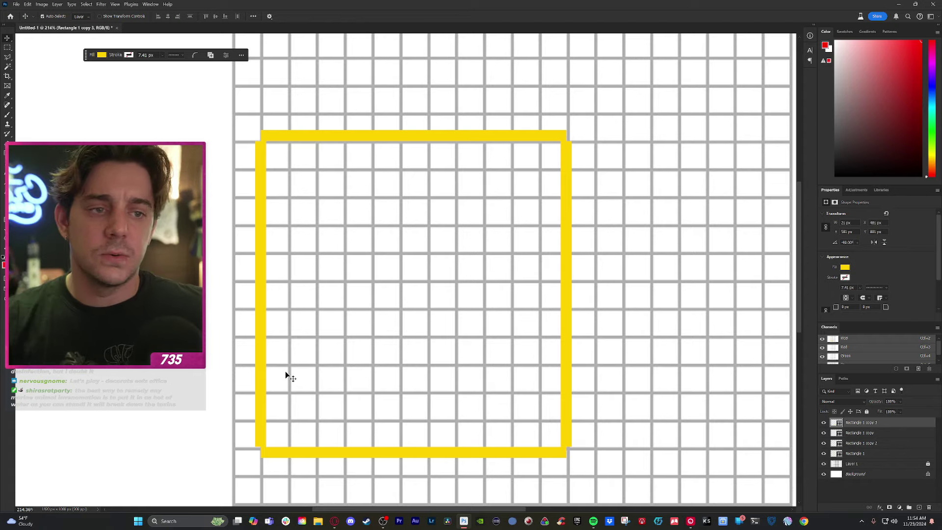
scroll(302, 297, down, 3)
click(296, 293)
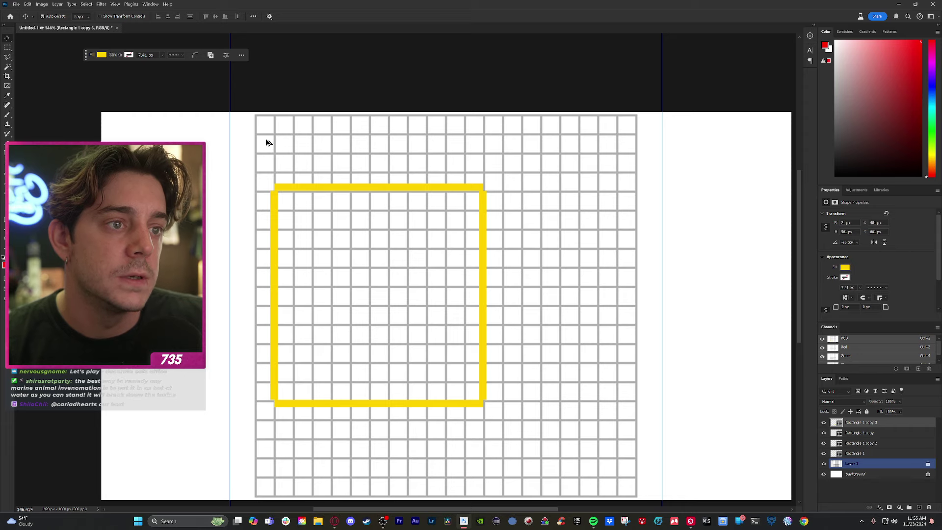
scroll(292, 275, down, 1)
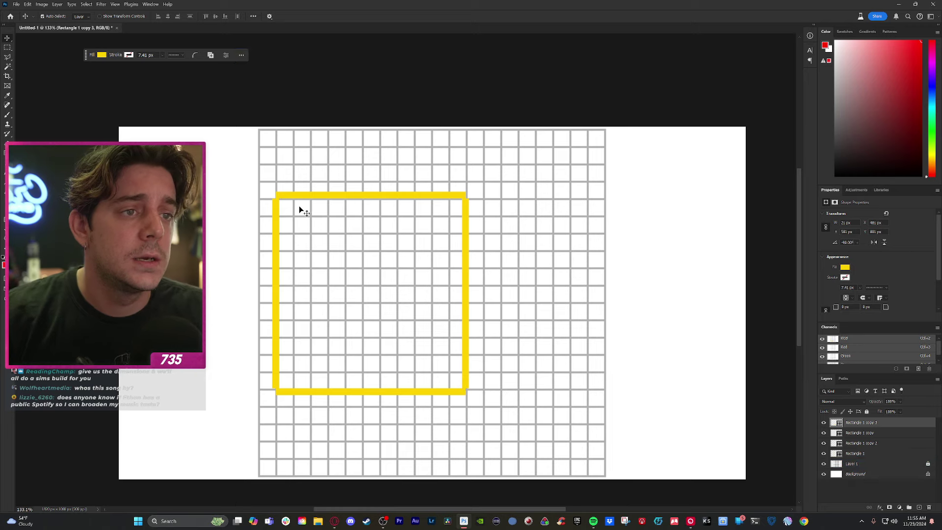
- Move the upper yellow bar to the grid's top-left corner and scale it to span the grid's full width
drag(297, 195, 280, 132)
key(ctrl+t)
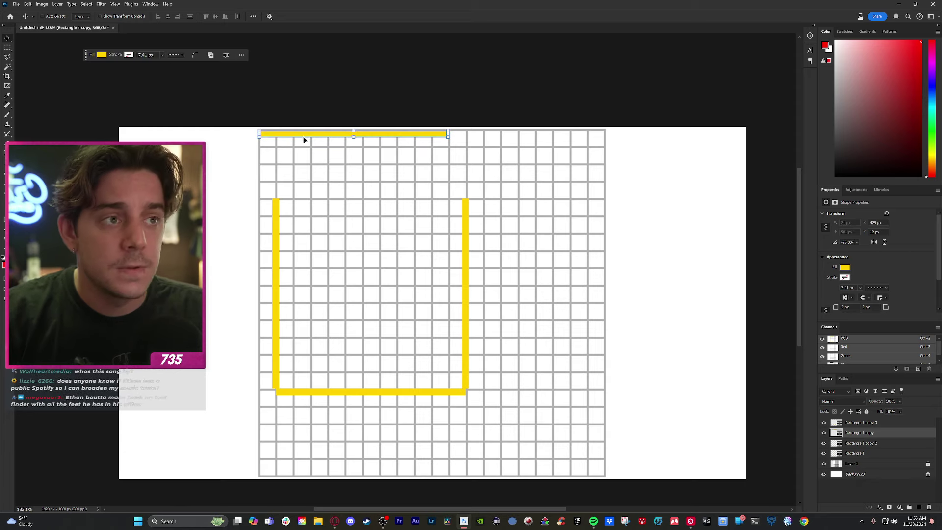
drag(448, 133, 606, 142)
key(Return)
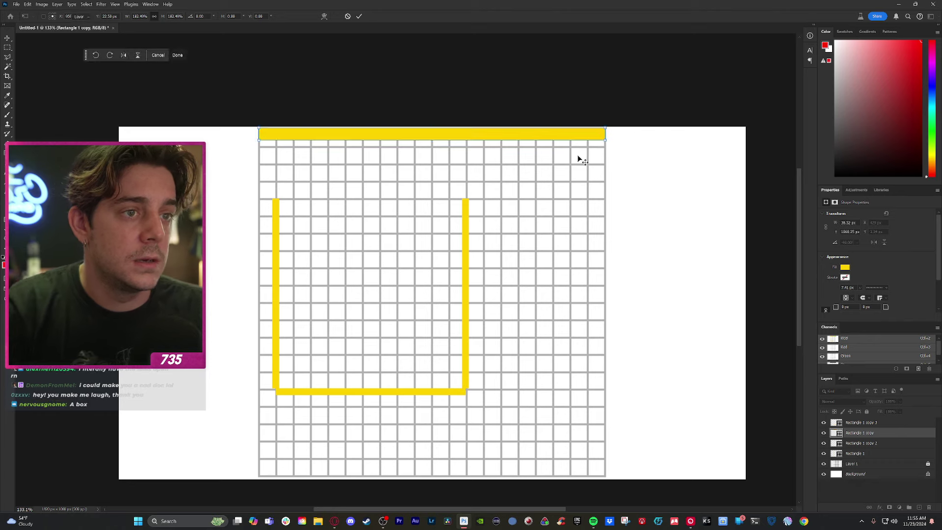
- Delete all the yellow rectangle bars, leaving only the grid layer and the background
key(Delete)
shift+click(859, 422)
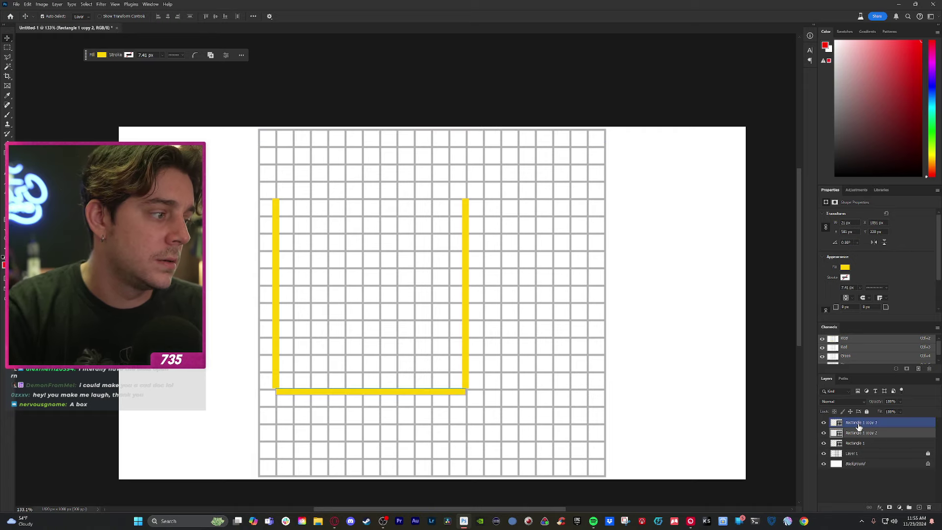
key(Delete)
key(Delete)
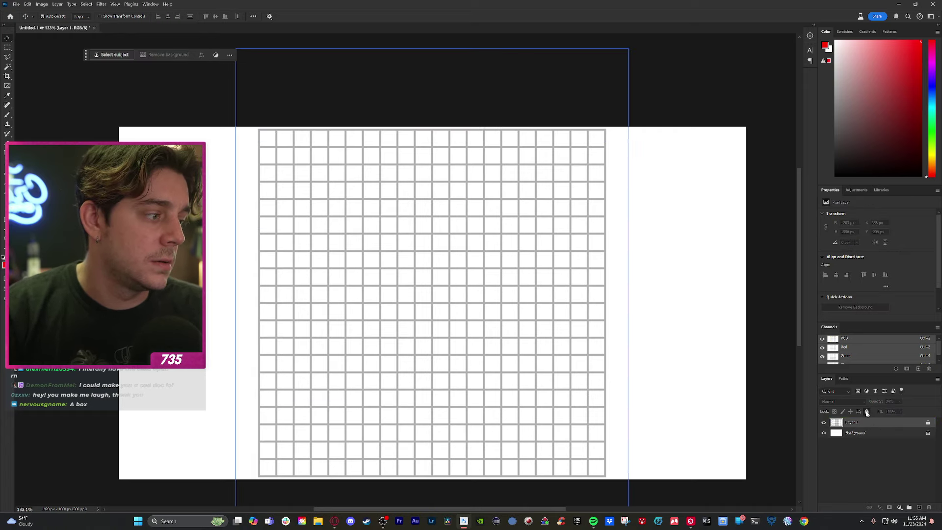
- Duplicate the grid flush beside the original and clear the copy's white margin where it overlaps
scroll(531, 347, down, 1)
drag(431, 343, 544, 346)
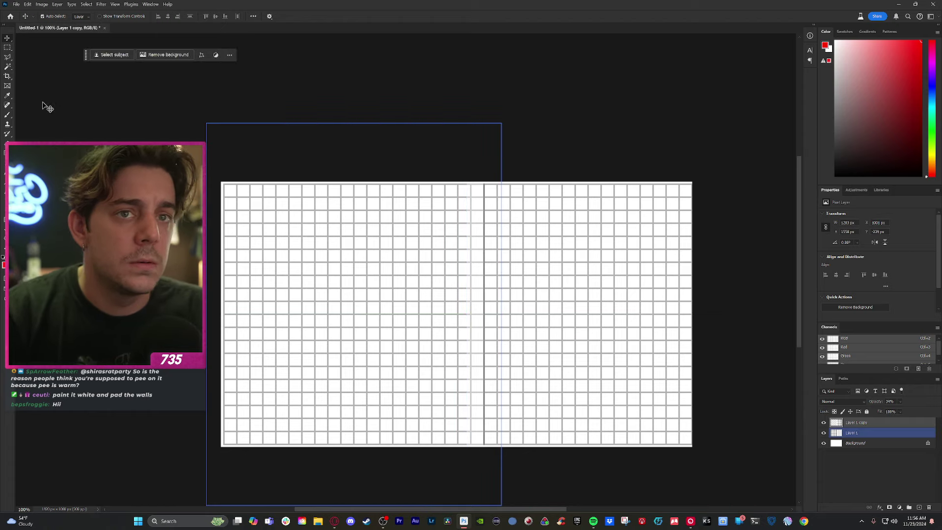
key(w)
click(480, 241)
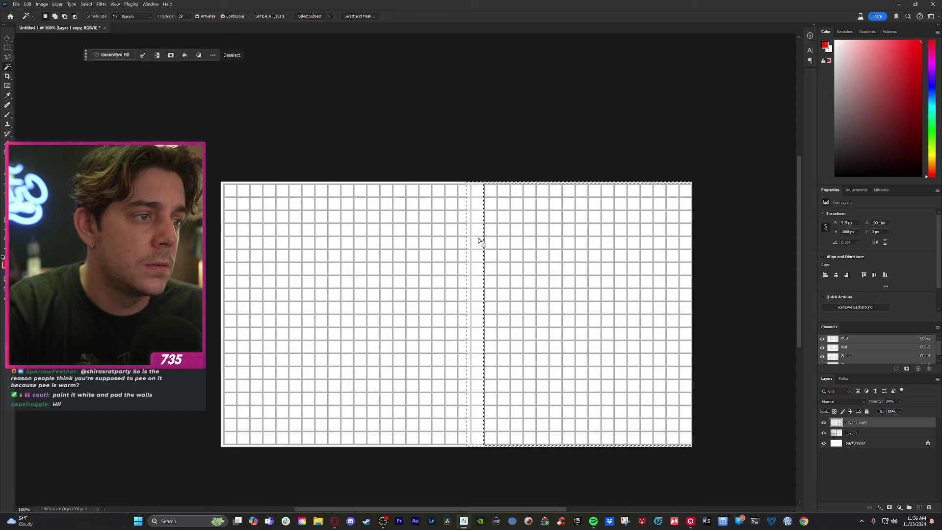
key(ctrl+d)
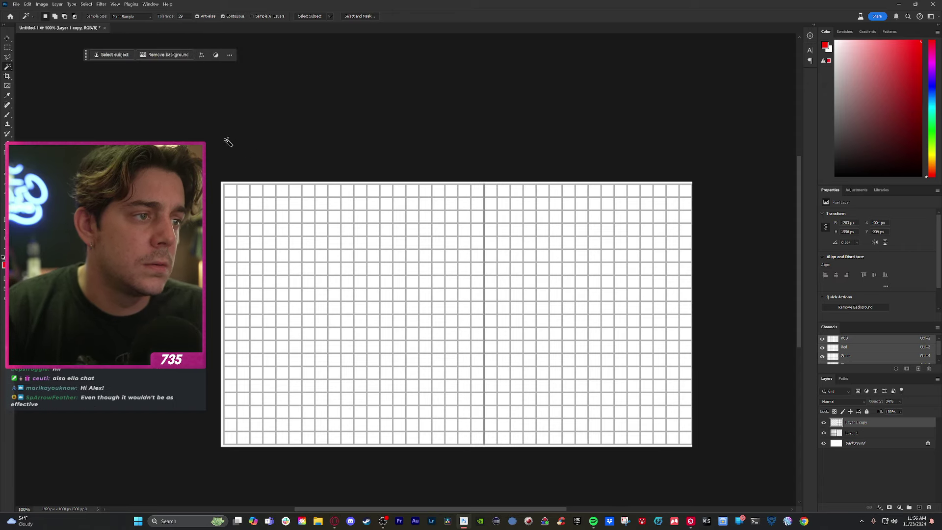
- Combine Layer 1 and Layer 1 copy into a single smart object
click(8, 39)
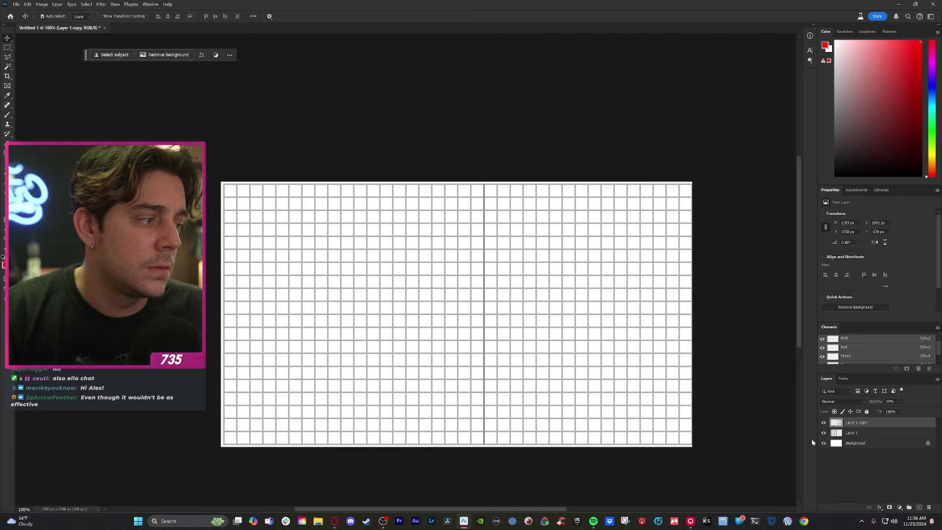
shift+click(854, 433)
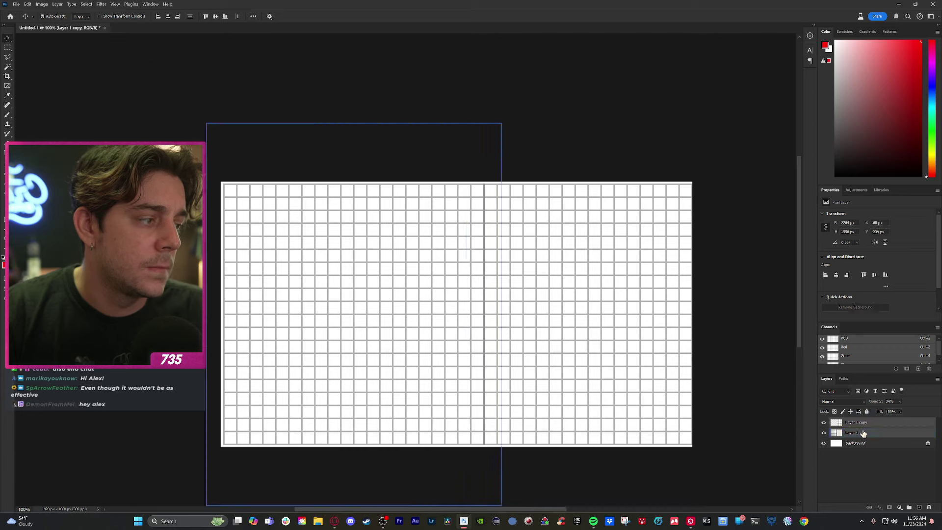
right_click(862, 431)
click(878, 406)
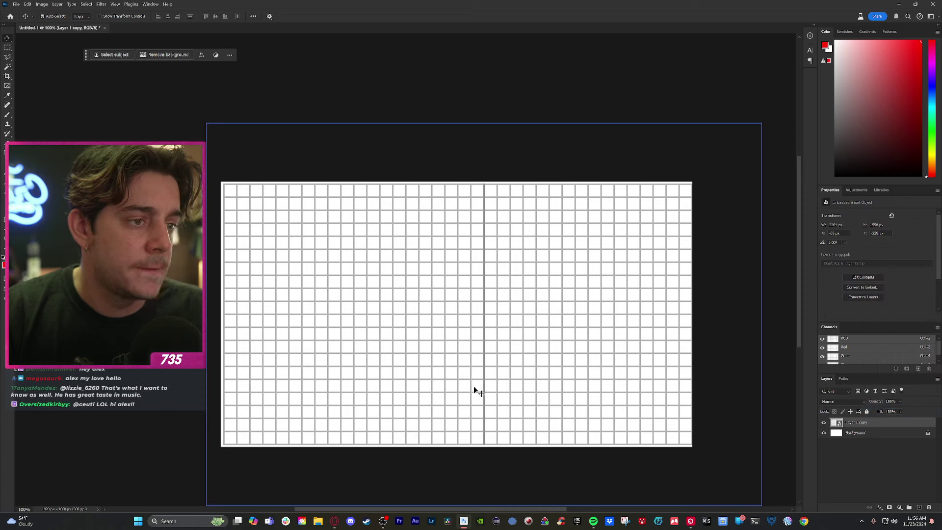
- Scale the combined grid to about 79% and place it so only its lower rows cover the upper part of the canvas
drag(466, 393, 461, 288)
key(ctrl+t)
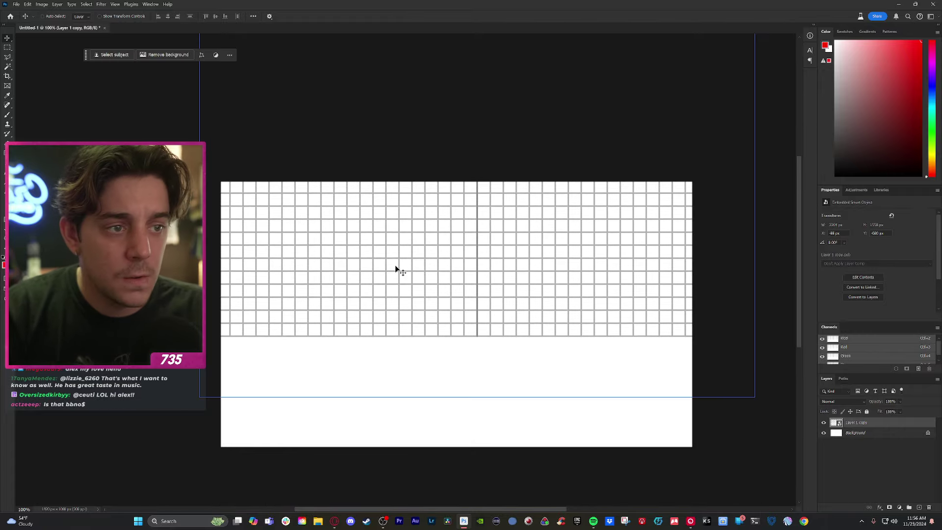
drag(201, 395, 257, 357)
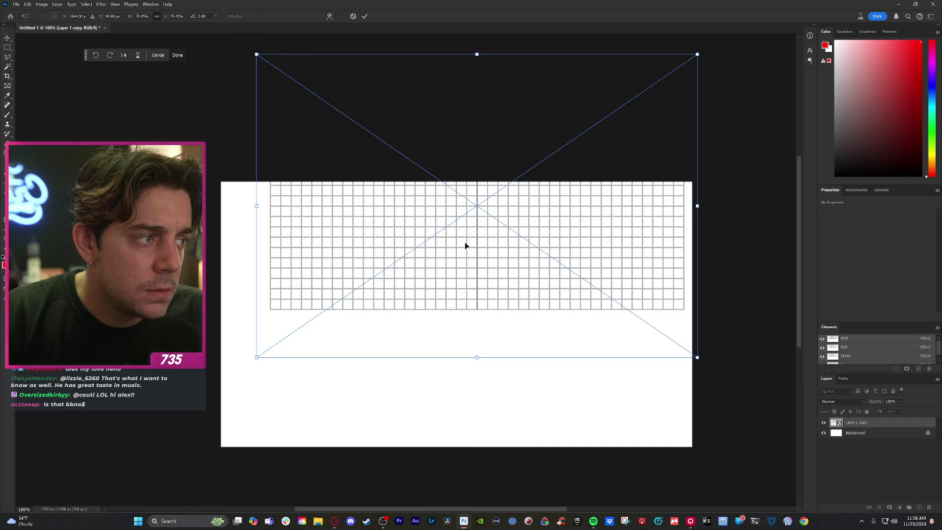
drag(465, 242, 465, 185)
key(Return)
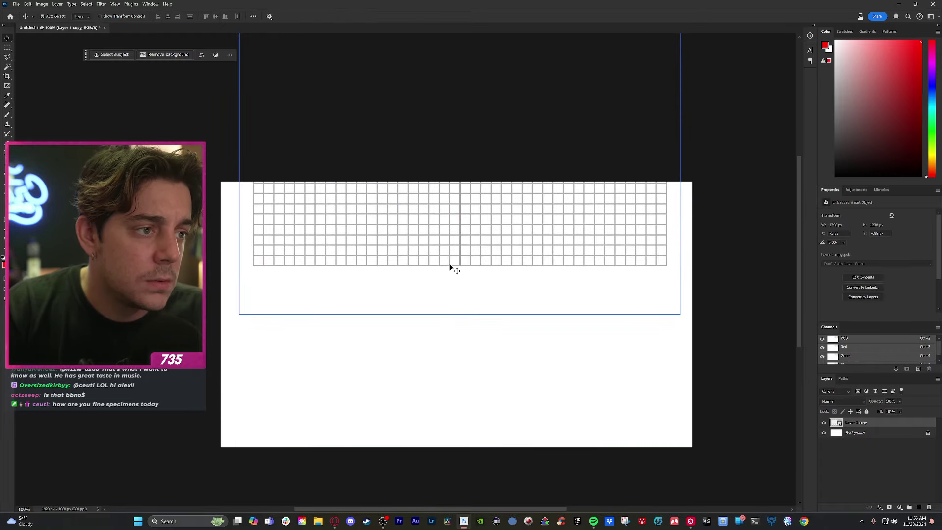
- Duplicate the grid flush below the original, rasterizing the copy to clear its overlapping white margin
drag(452, 267, 444, 445)
drag(449, 349, 449, 348)
key(w)
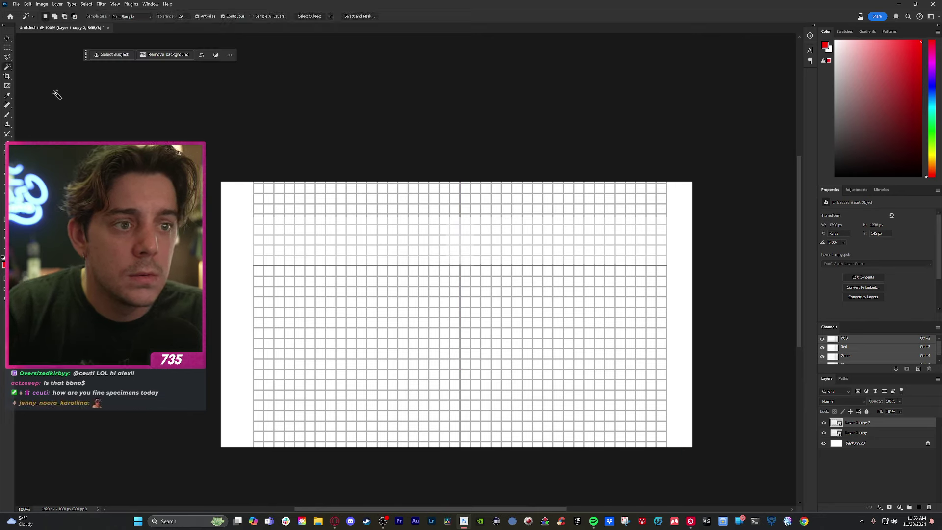
click(322, 256)
right_click(879, 424)
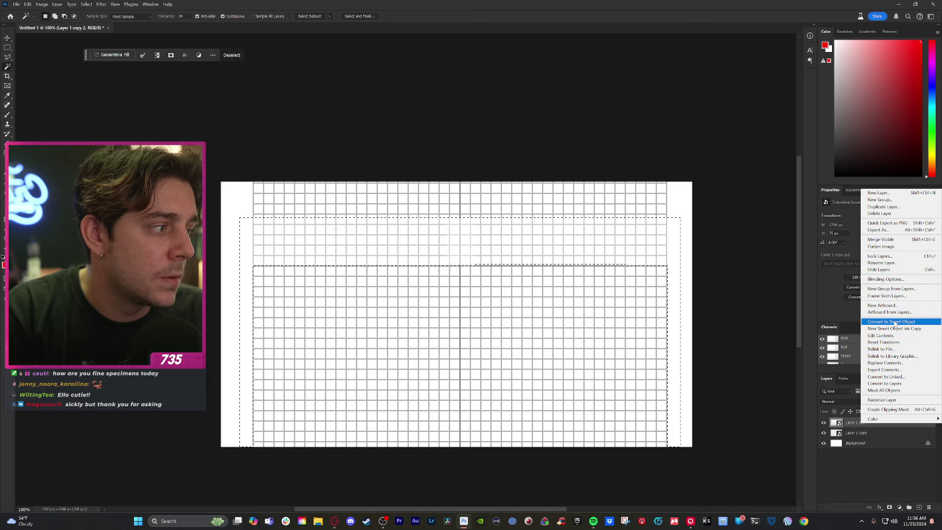
click(891, 399)
key(ctrl+d)
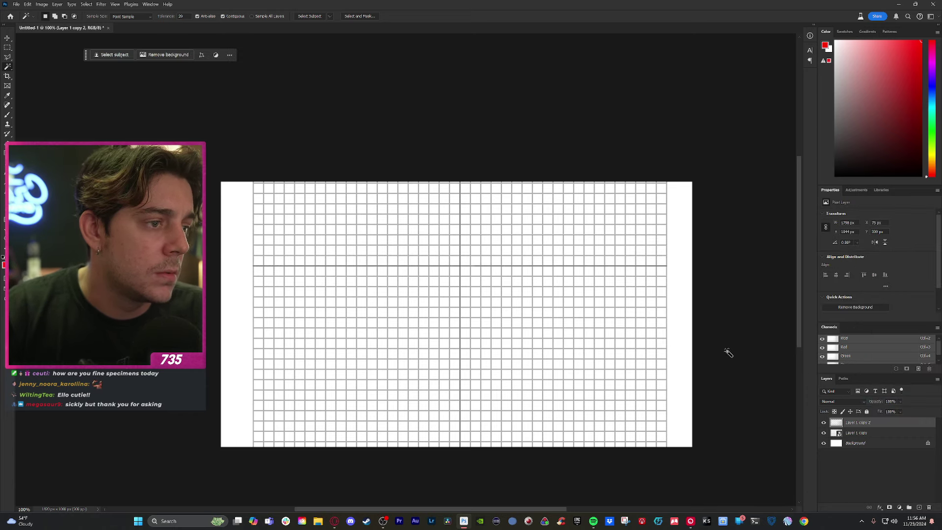
- Scale both grid layers together to about 62% and center them so the whole grid fits on the canvas
click(867, 447)
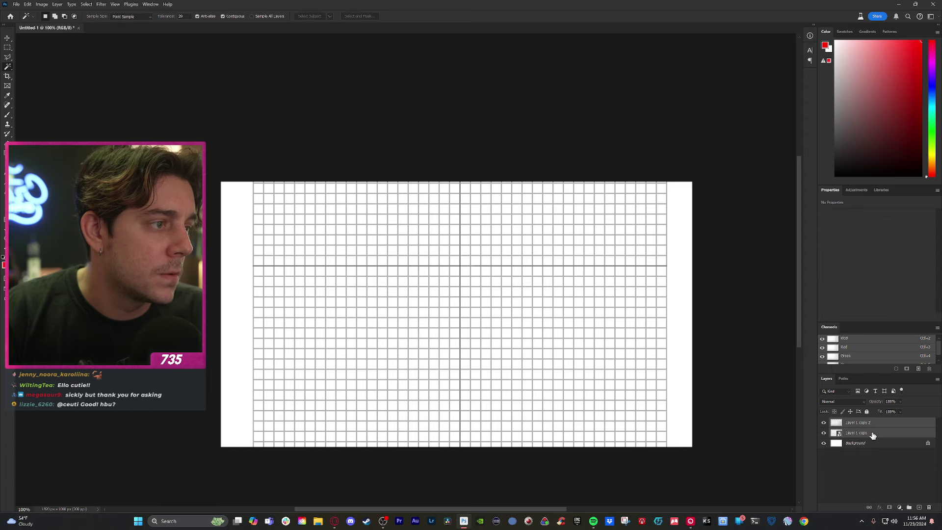
key(ctrl+t)
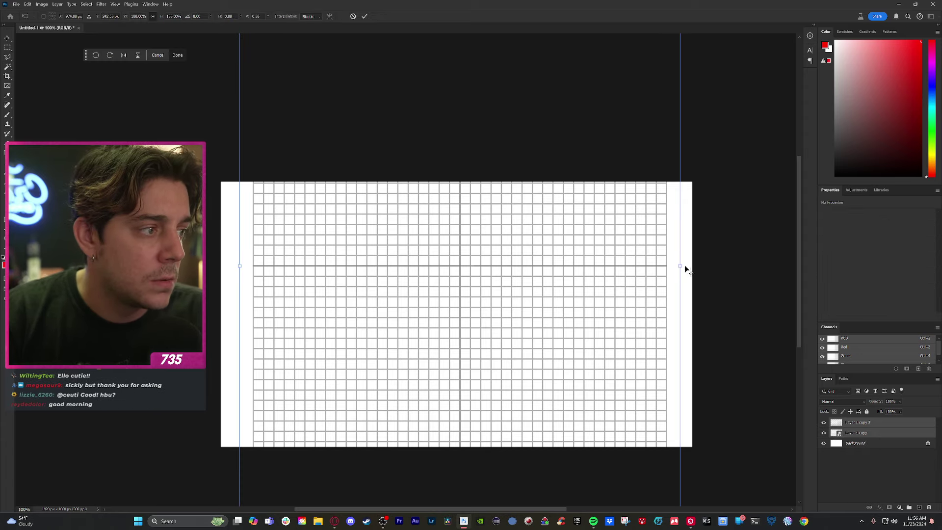
drag(686, 269, 614, 288)
drag(513, 247, 498, 300)
drag(595, 307, 618, 326)
drag(499, 344, 511, 353)
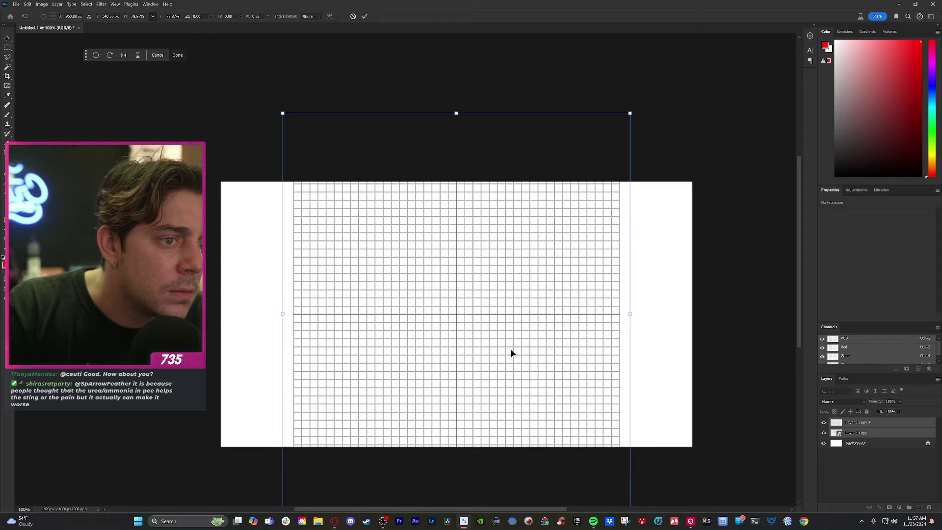
drag(631, 113, 605, 168)
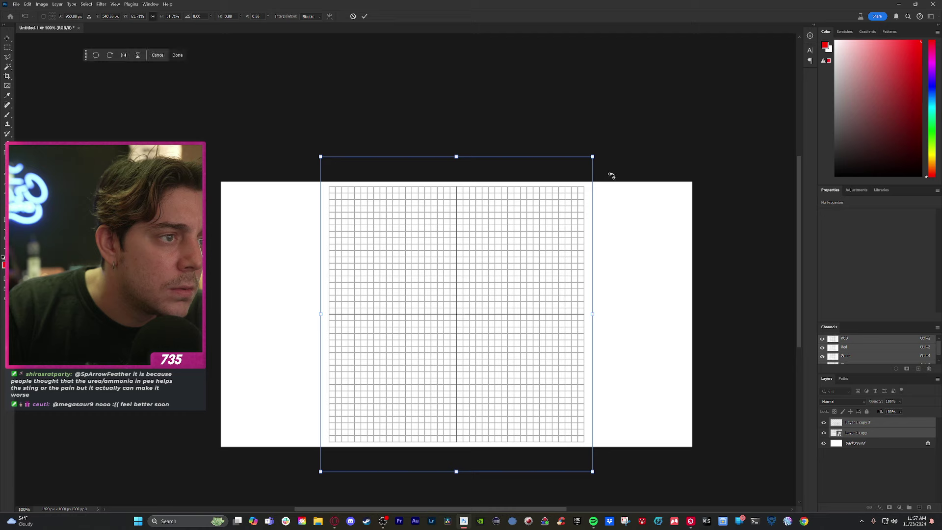
key(Return)
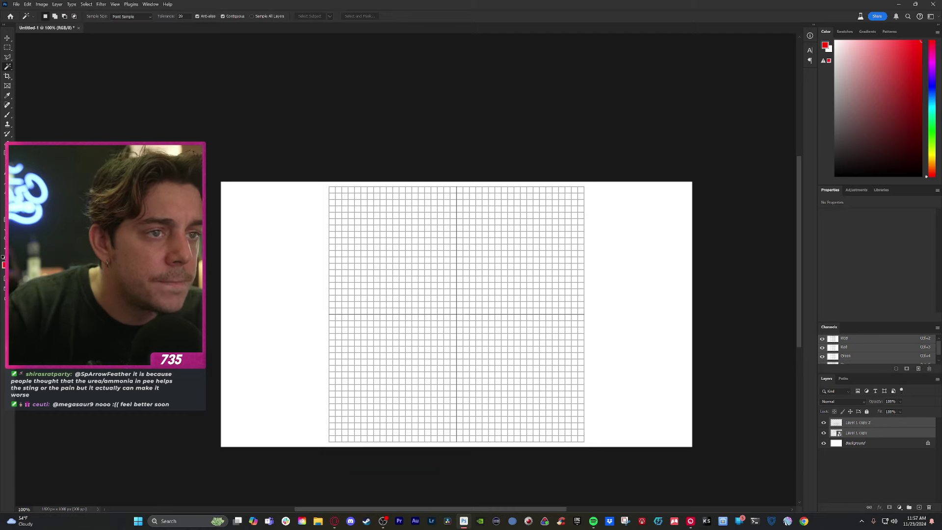
- Crop the canvas to the outer edges of the grid on all four sides
click(9, 77)
drag(217, 310, 274, 314)
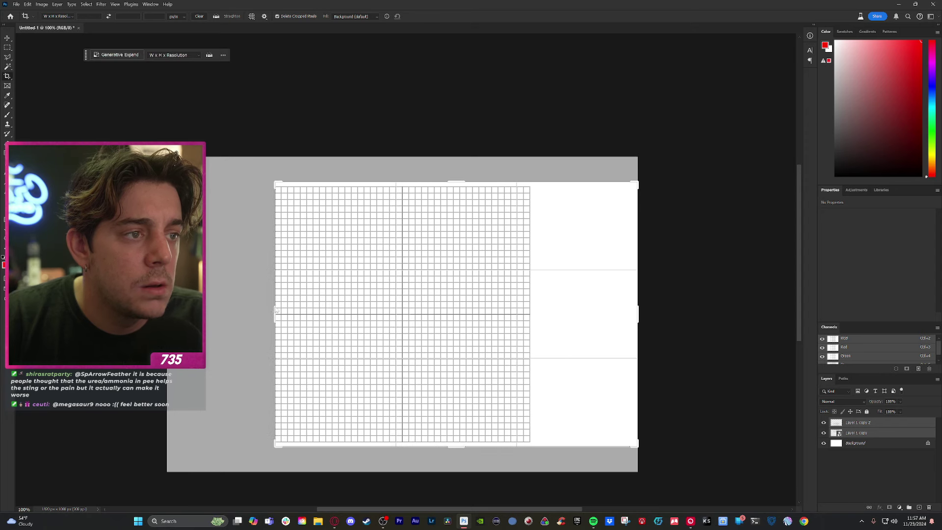
drag(454, 181, 455, 182)
drag(639, 314, 584, 318)
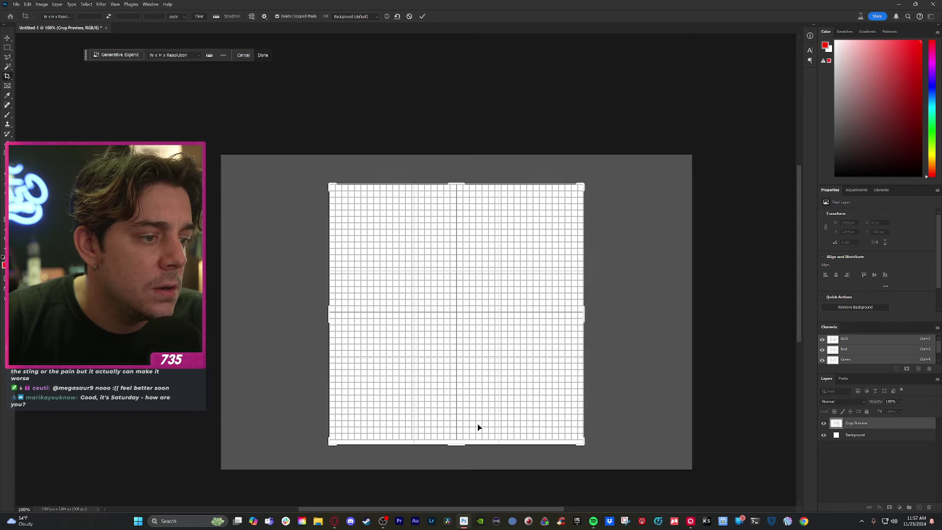
drag(455, 445, 452, 443)
click(422, 16)
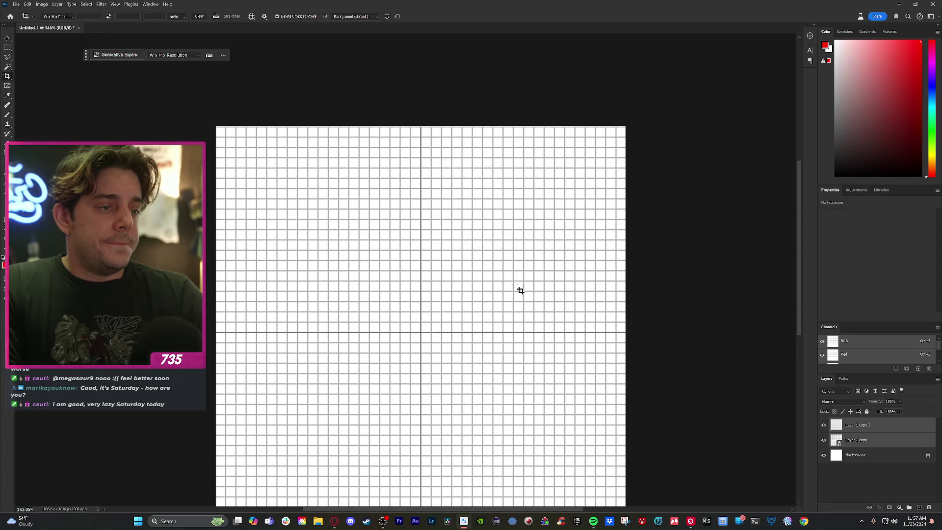
- Convert the two selected grid layers into one smart object
right_click(872, 442)
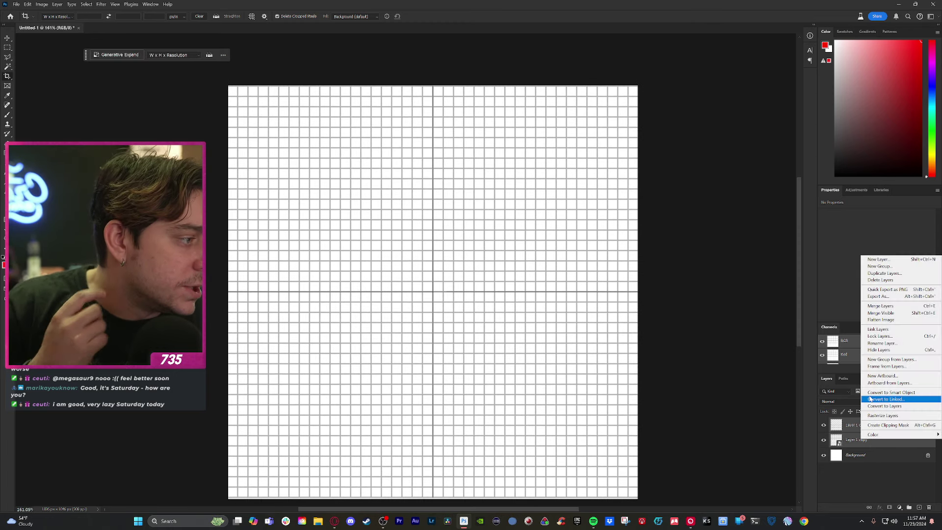
click(893, 392)
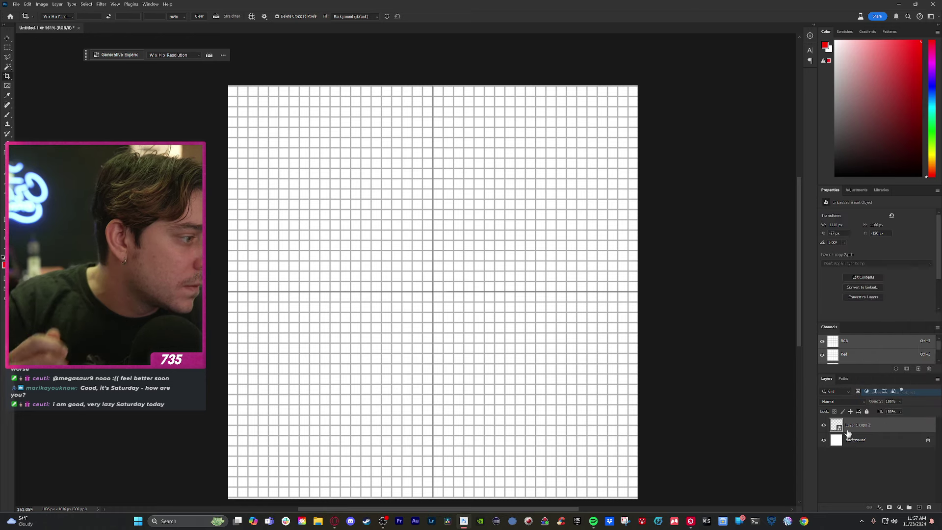
- Rename the combined layer as "grid" and lock it at a reduced opacity
text(grid)
key(Return)
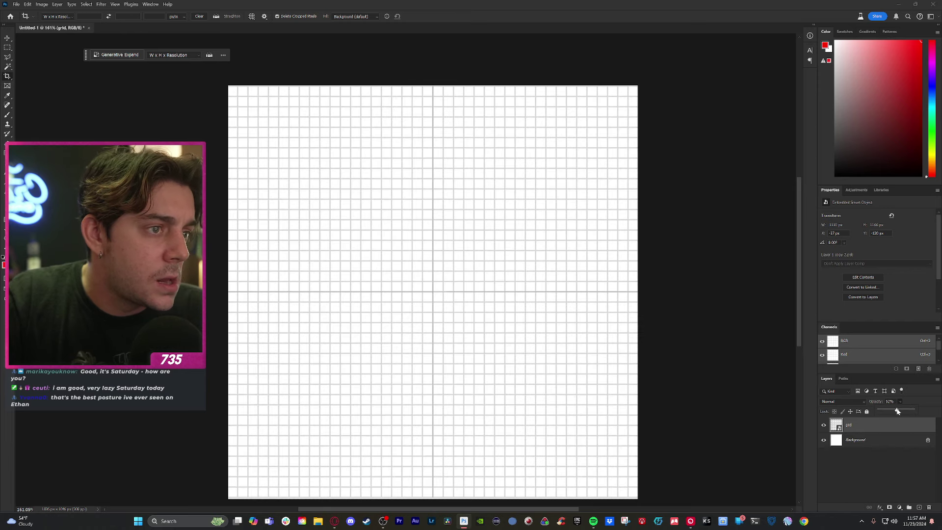
click(867, 412)
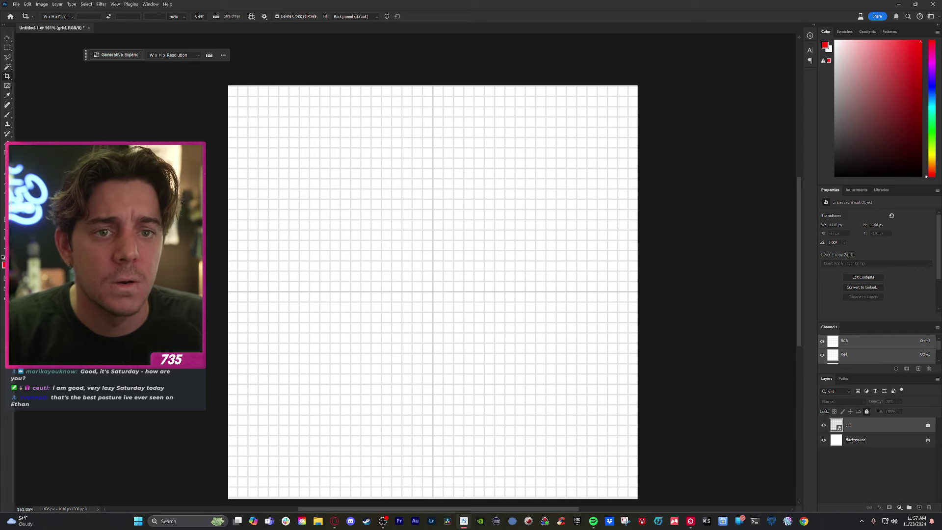
- Draw a vertical line about 572 px long down from the grid's top edge, about six squares in from its left edge
key(u)
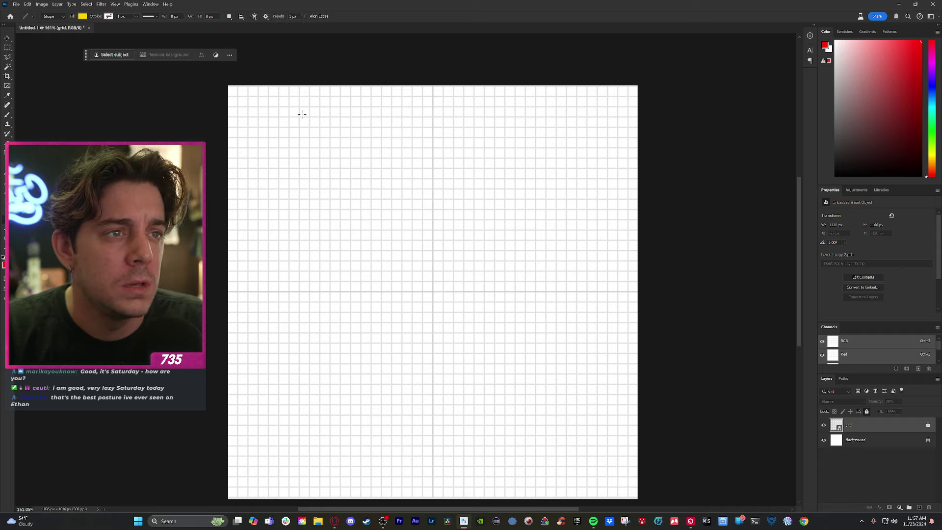
drag(288, 86, 289, 314)
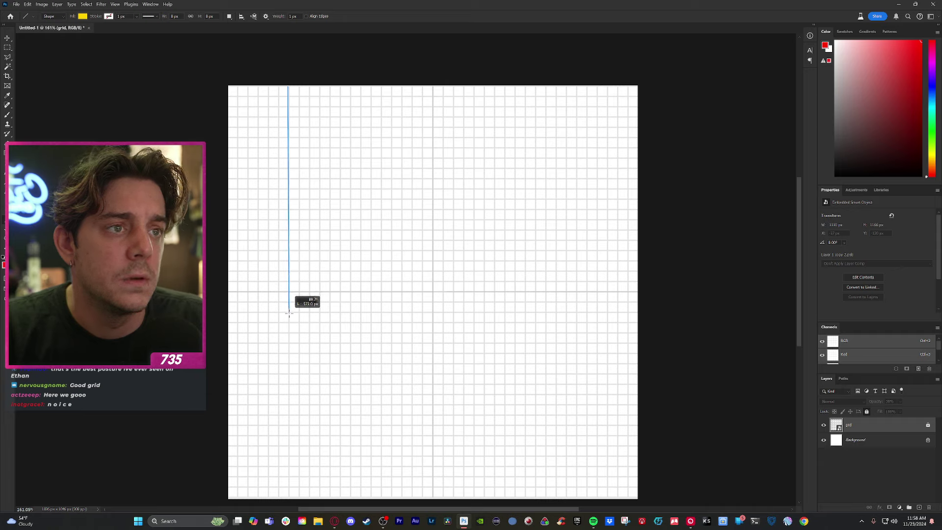
drag(289, 313, 290, 312)
- Remove the vertical line's fill and give it a yellow solid stroke 4.68 px wide
click(83, 16)
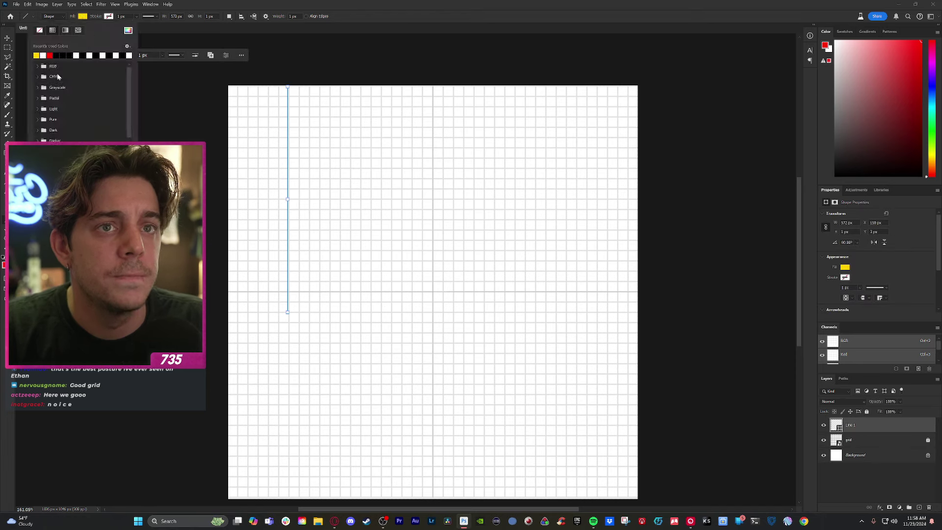
click(39, 30)
click(109, 16)
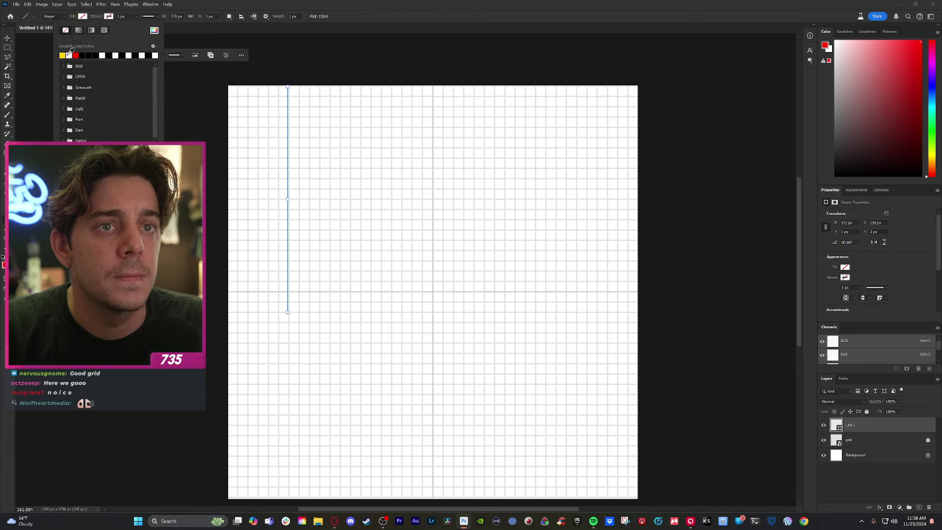
click(149, 17)
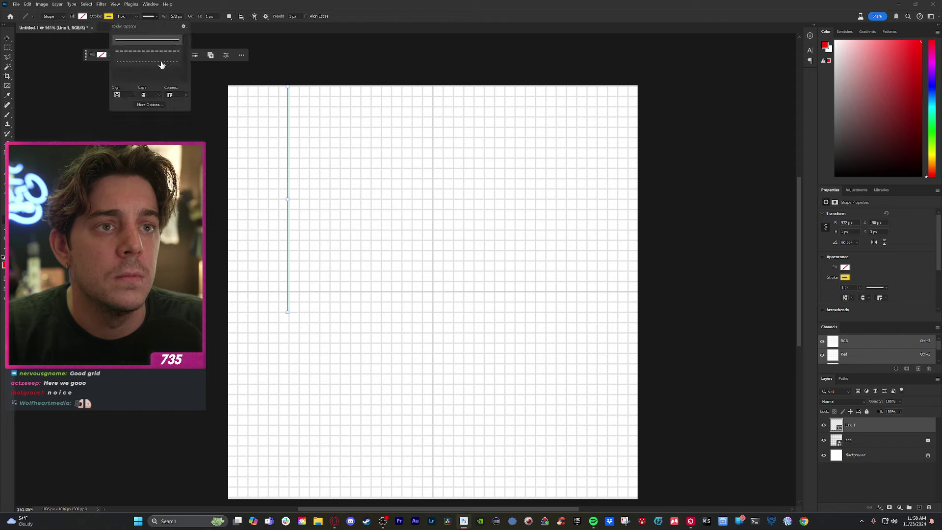
click(137, 17)
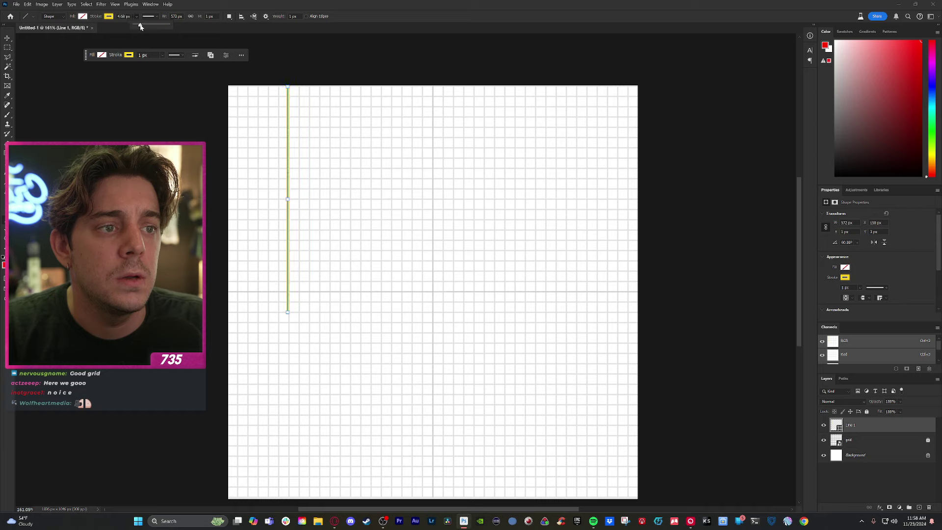
- Move the yellow line down onto the grid, then duplicate it and rotate a copy 90° to build a closed square from four lines
click(7, 36)
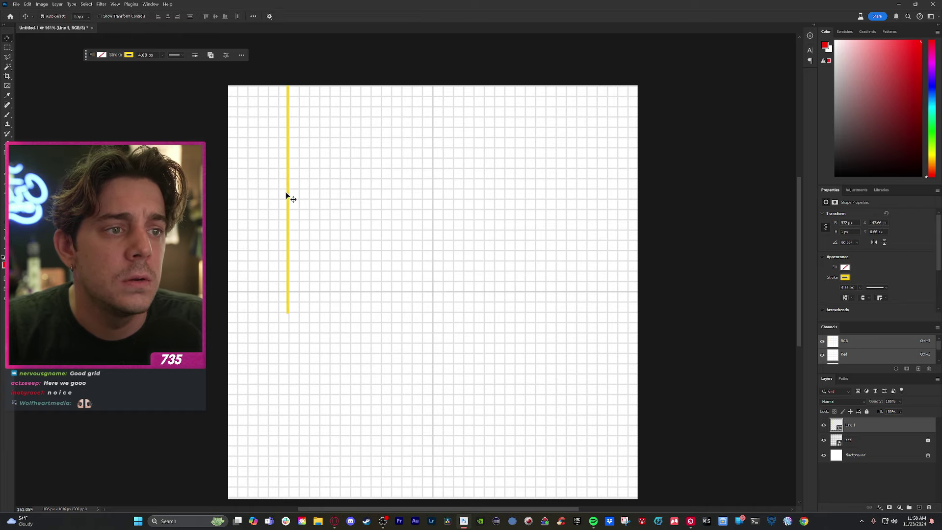
drag(288, 198, 378, 301)
key(ctrl+t)
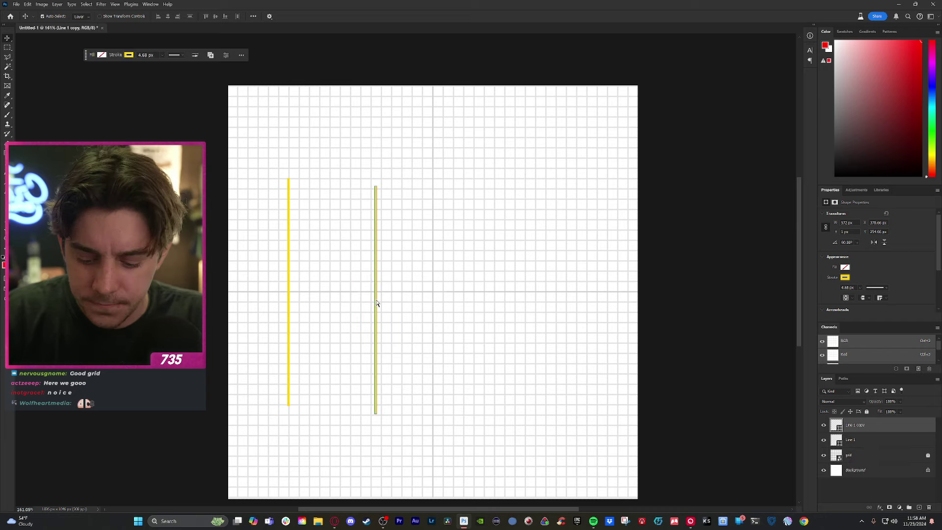
drag(431, 269, 316, 153)
key(Return)
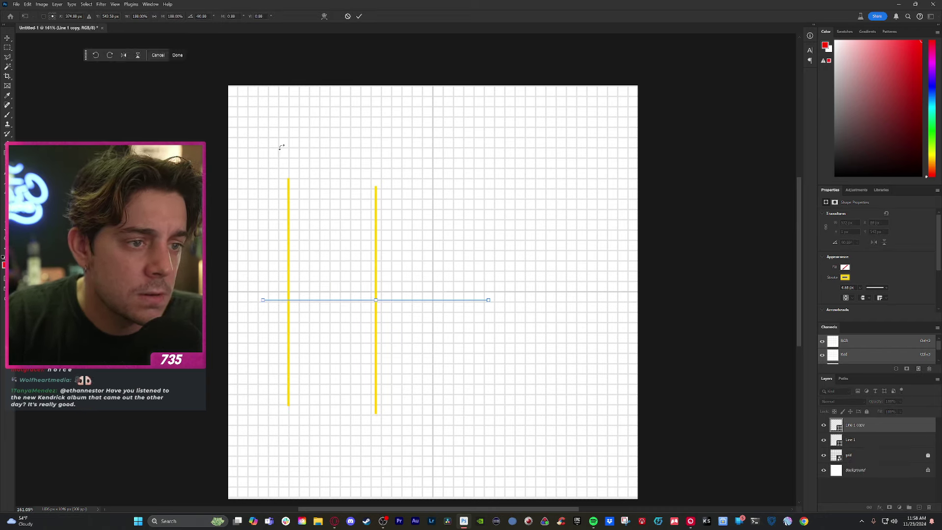
mouse_move(306, 303)
mouse_down()
mouse_move(328, 254)
mouse_move(333, 168)
mouse_move(332, 180)
mouse_up()
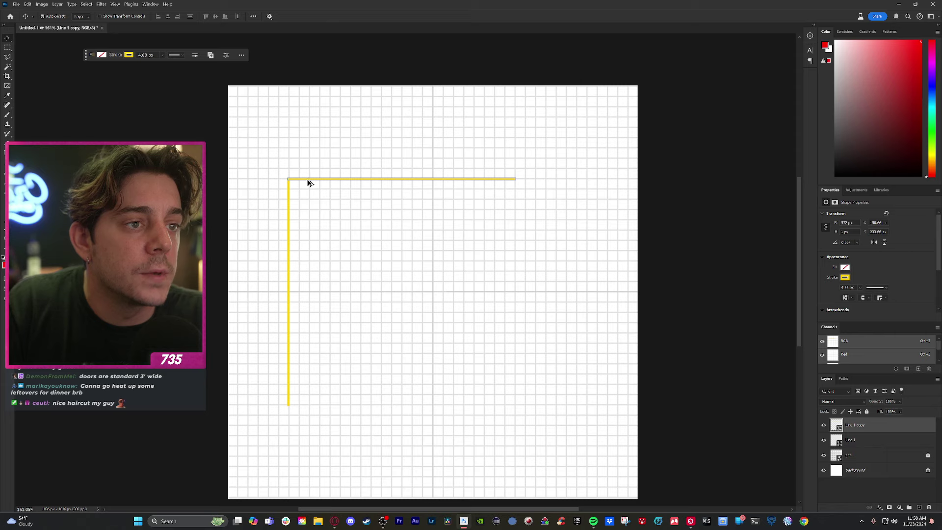
drag(307, 182, 516, 396)
- Select all four yellow lines and centre the square on the canvas
click(862, 471)
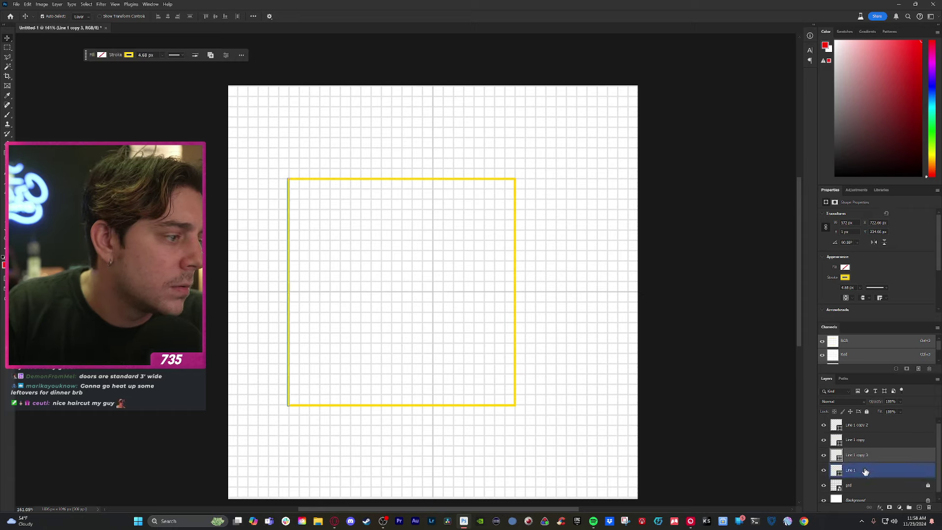
shift+click(858, 425)
key(ctrl+t)
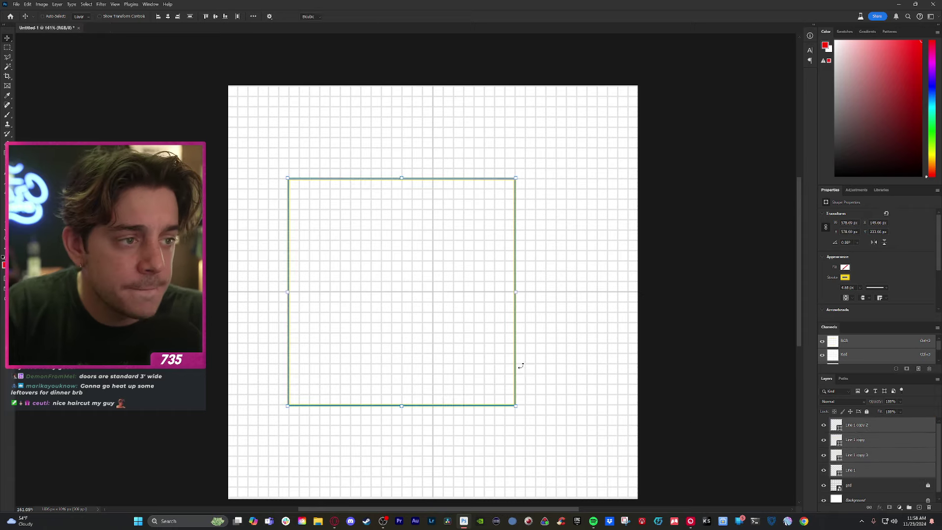
drag(395, 330, 428, 334)
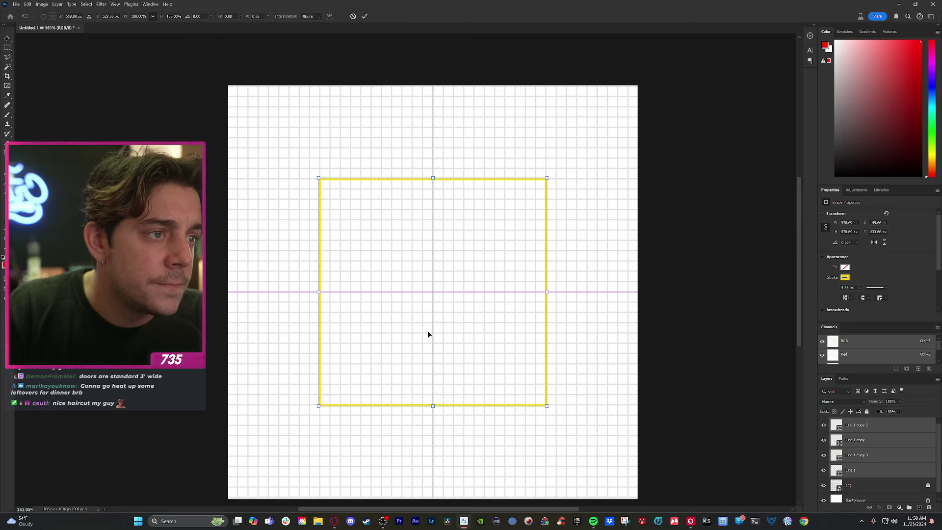
key(Return)
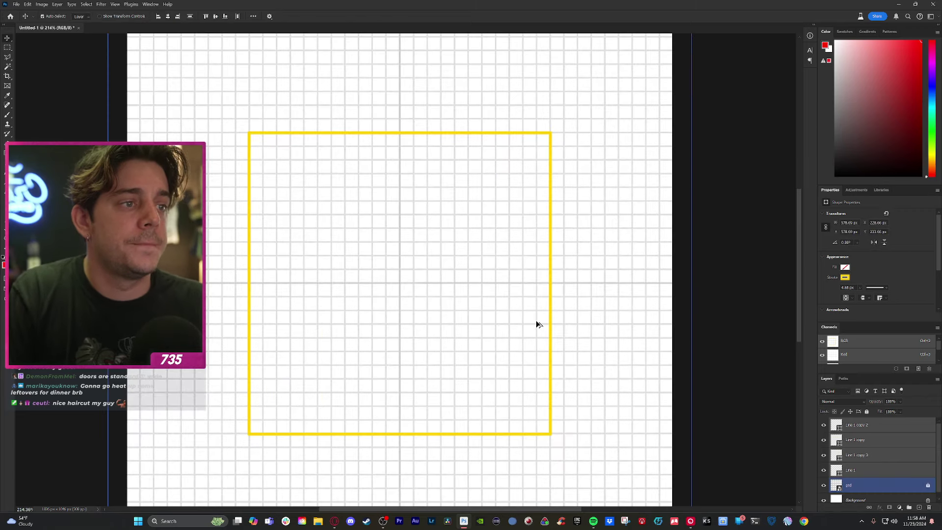
- Group the four line layers, name the group "room outline" and lock it
click(536, 320)
scroll(534, 320, up, 1)
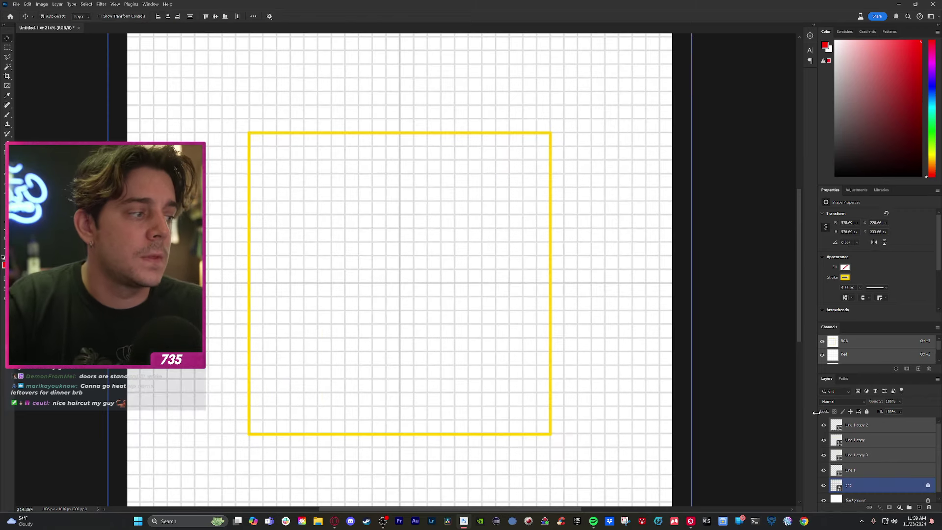
click(859, 425)
shift+click(858, 470)
key(ctrl+g)
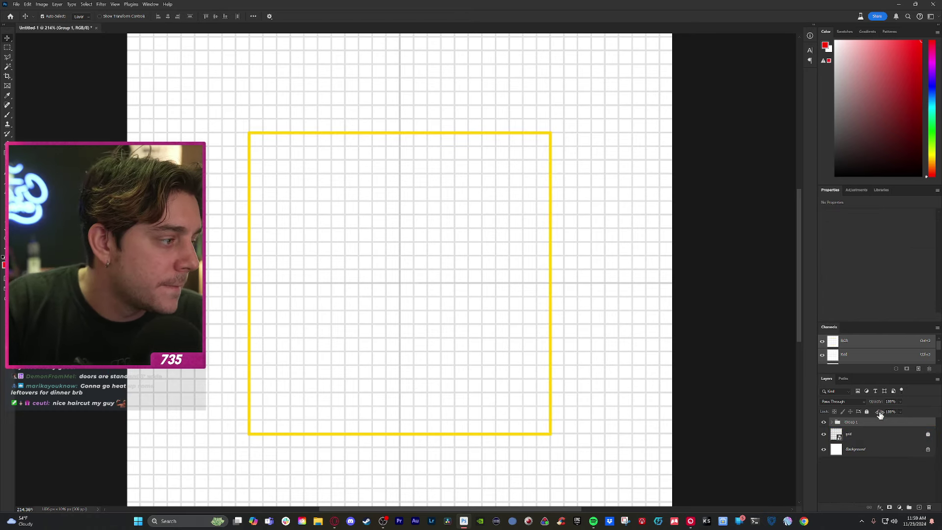
double_click(851, 422)
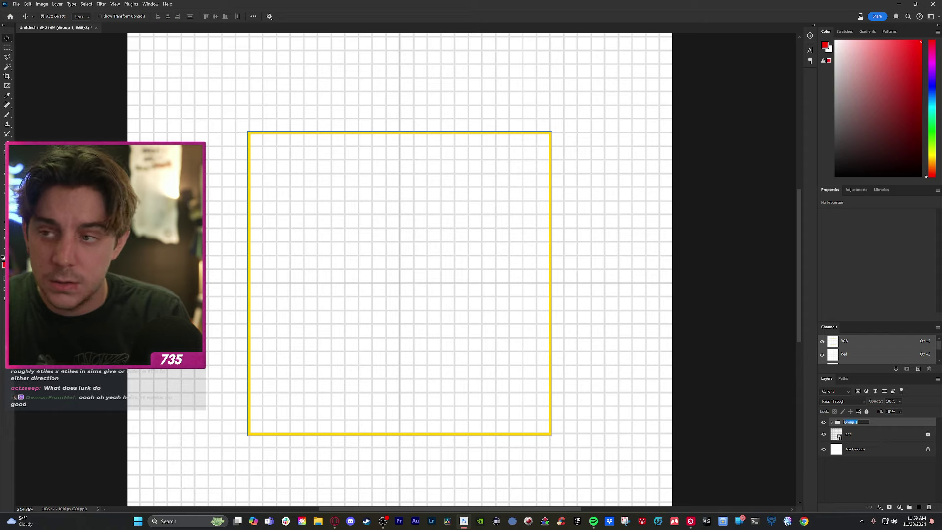
text(room outline)
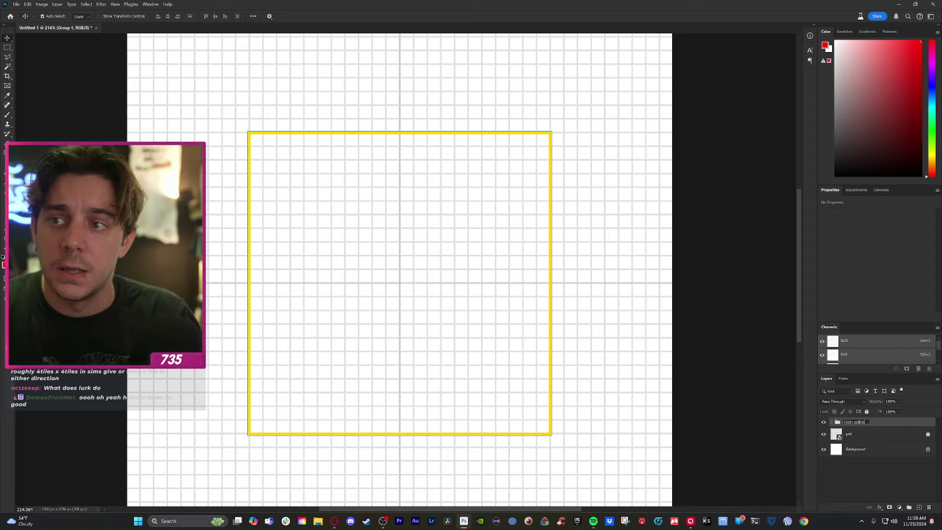
key(Return)
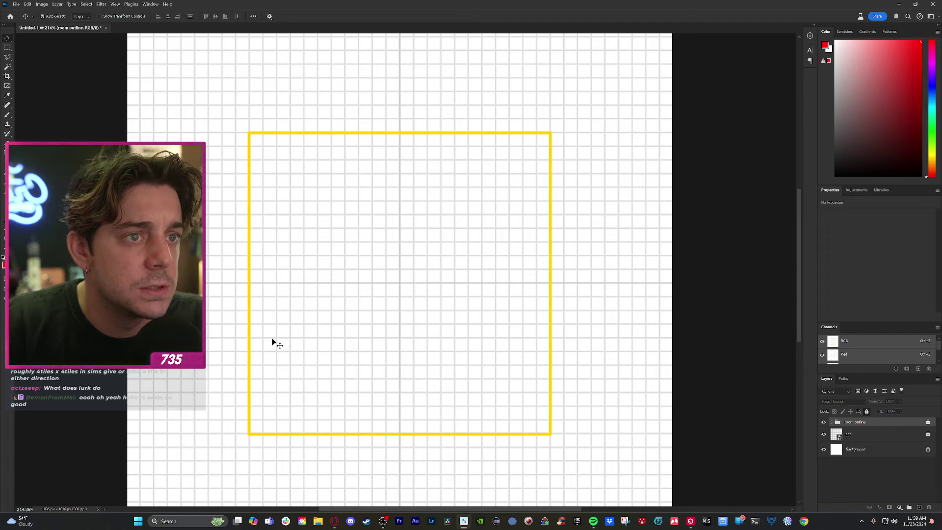
- Draw a horizontal line about 144 px long with a red stroke inside the room, left of its centre
click(292, 316)
scroll(295, 314, up, 1)
click(298, 319)
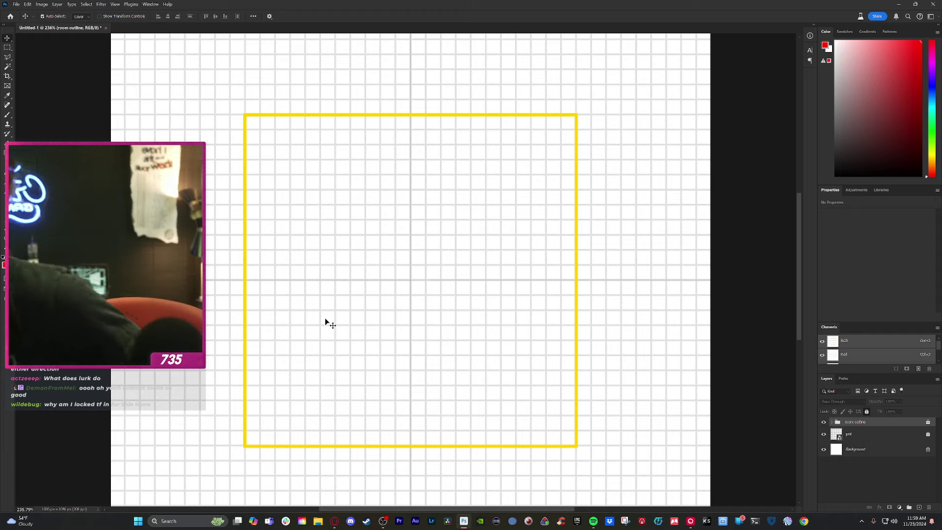
key(u)
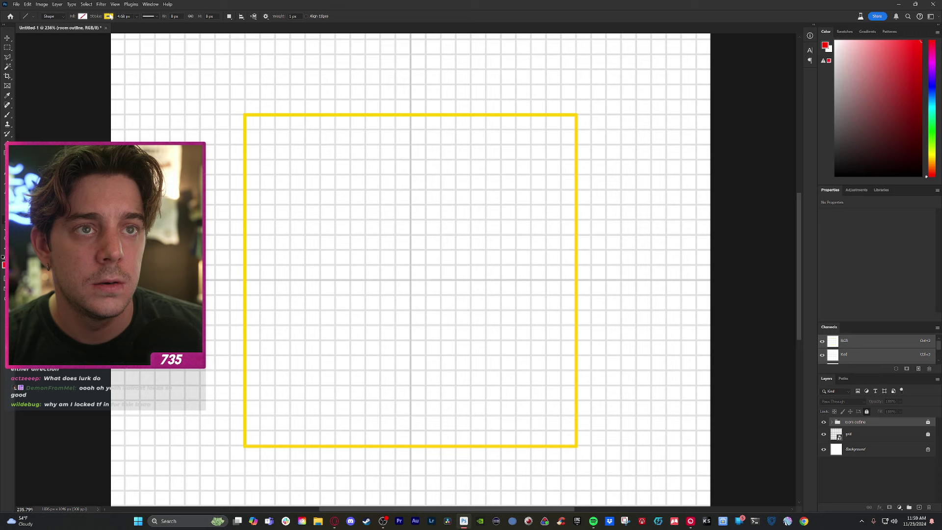
click(109, 16)
click(62, 55)
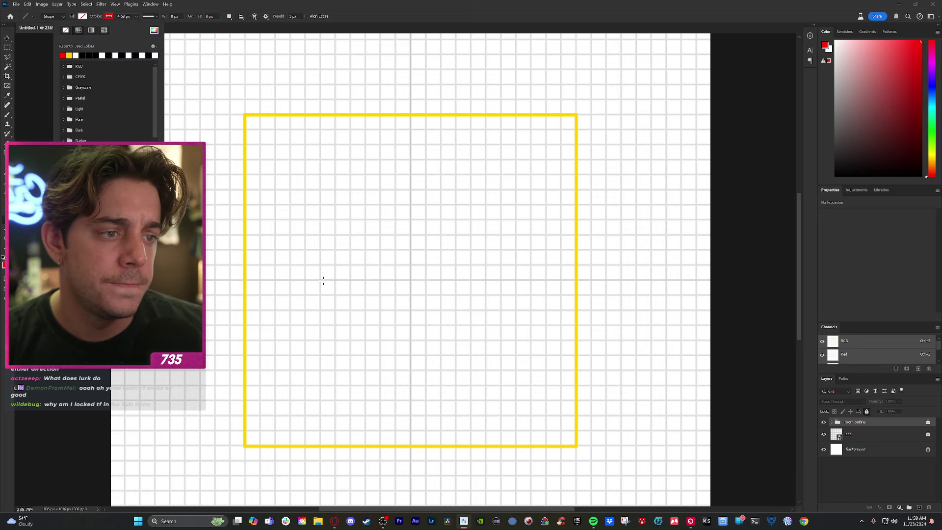
scroll(328, 281, up, 2)
drag(315, 278, 437, 278)
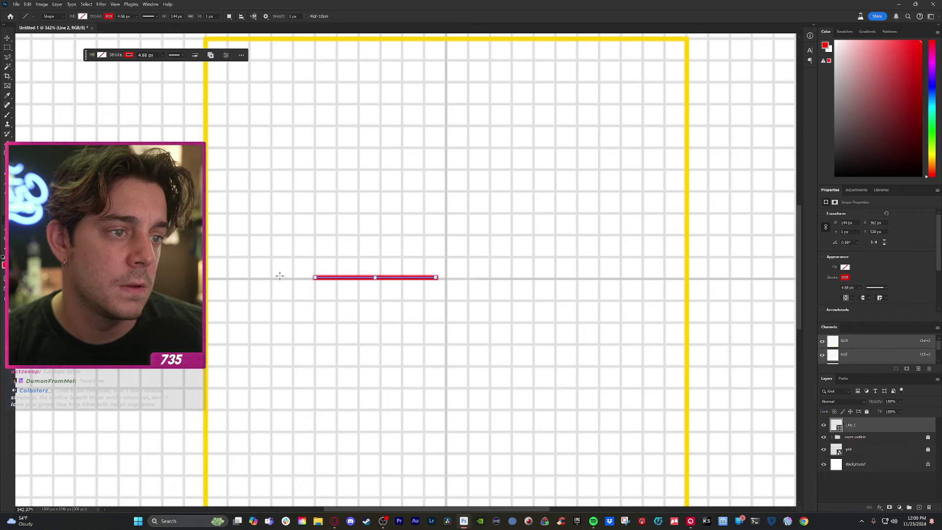
- Rotate the red line to vertical and place it over the lower end of the room's left wall, ending at the corner
click(8, 39)
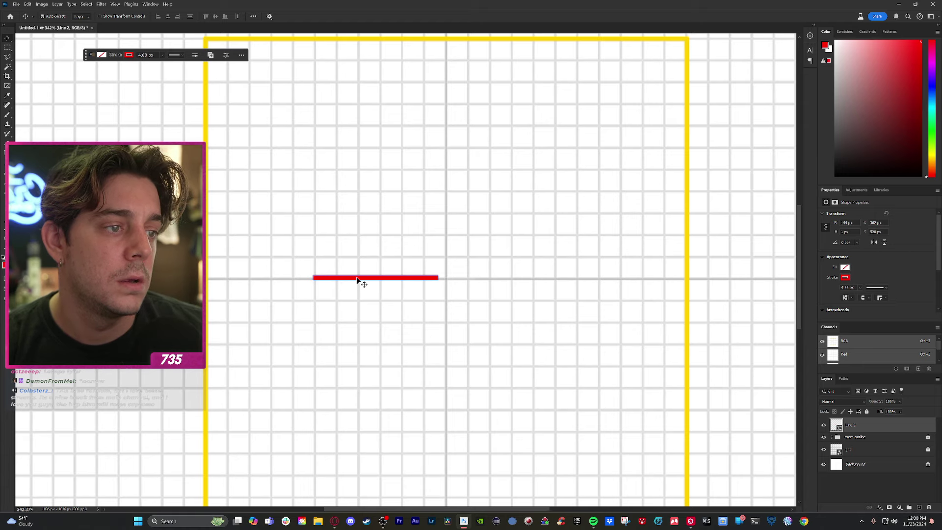
scroll(339, 357, down, 5)
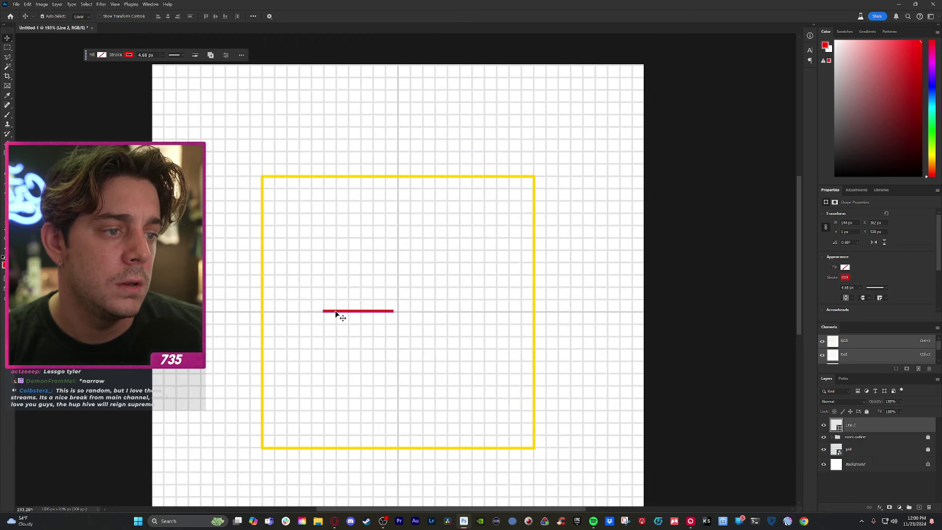
drag(337, 313, 267, 431)
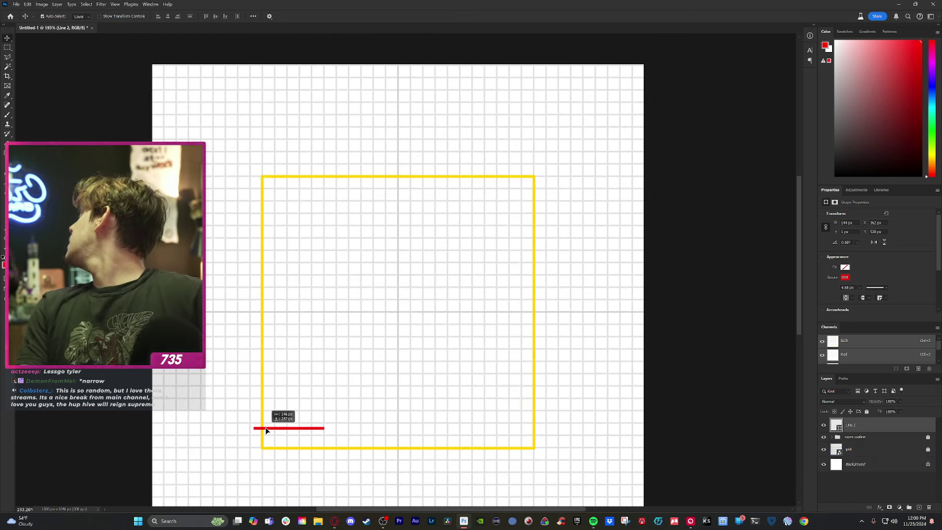
key(ctrl+t)
drag(316, 400, 251, 439)
key(Return)
scroll(292, 433, up, 3)
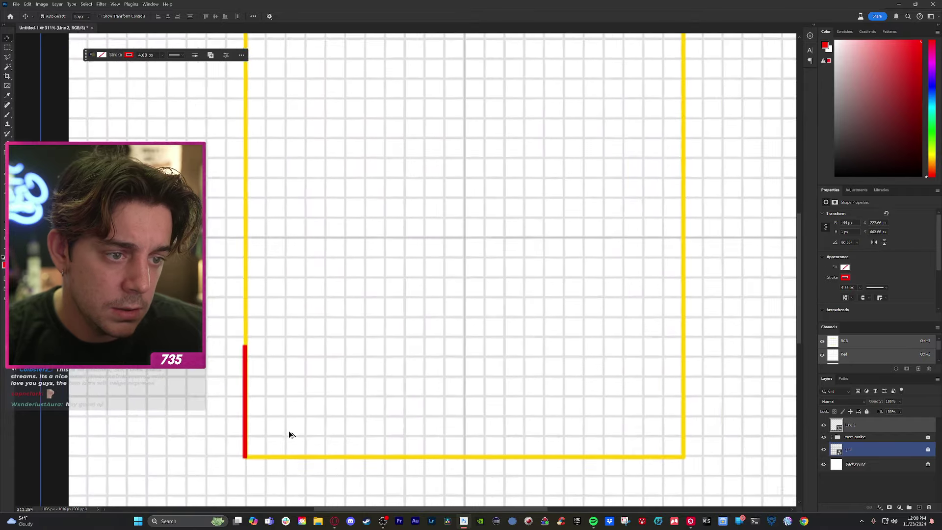
- Duplicate the red line, shorten the copy to about 125 px, rotate it to horizontal and lay it along the bottom wall from the lower-left corner
scroll(289, 434, up, 1)
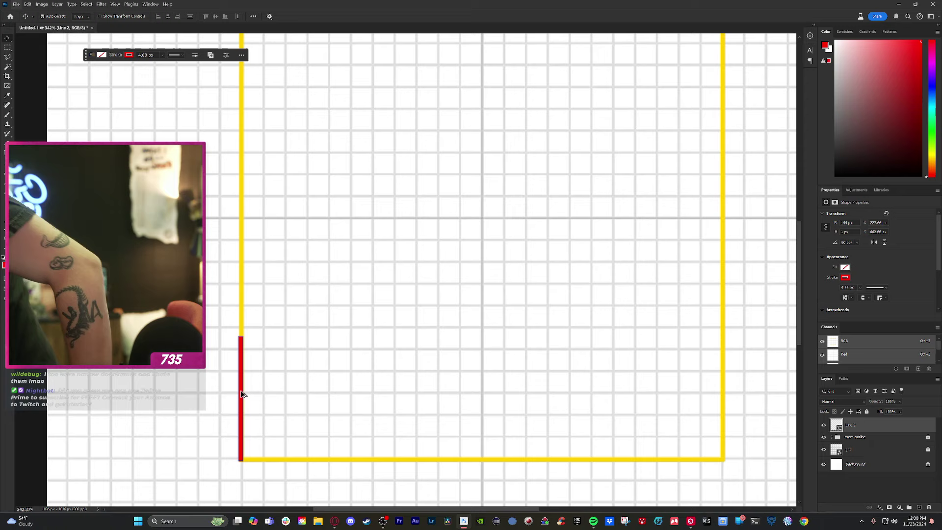
alt+drag(240, 390, 264, 393)
key(ctrl+t)
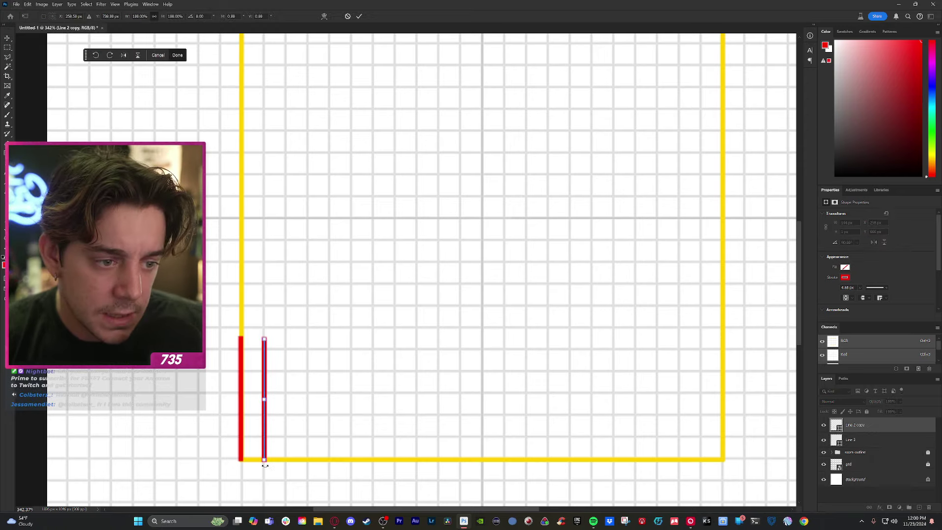
mouse_move(264, 460)
mouse_down()
mouse_move(265, 436)
mouse_move(268, 450)
mouse_up()
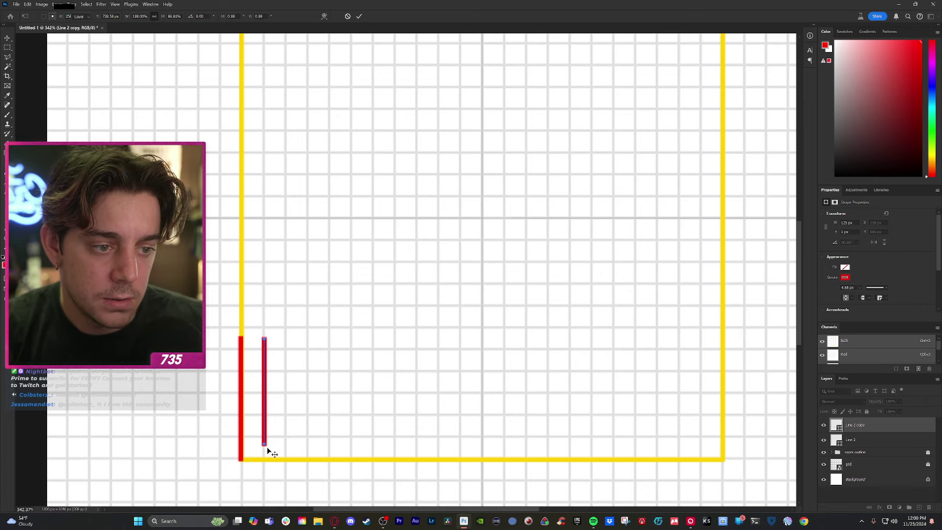
drag(297, 399, 252, 404)
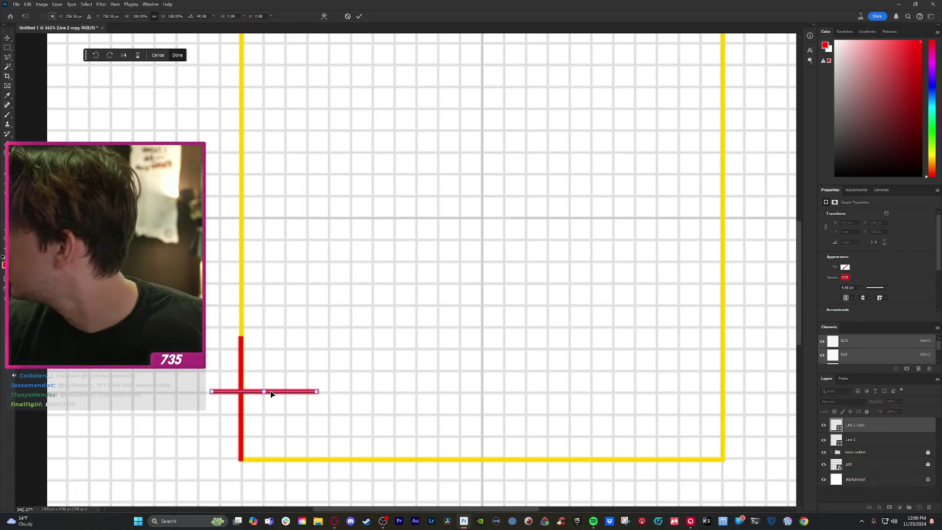
mouse_move(270, 391)
mouse_down()
mouse_move(309, 443)
mouse_move(302, 458)
mouse_up()
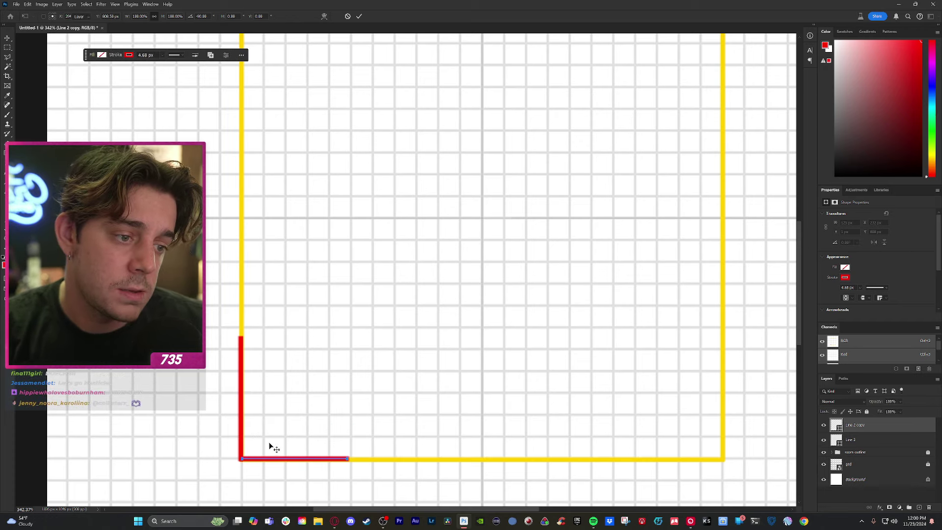
key(Return)
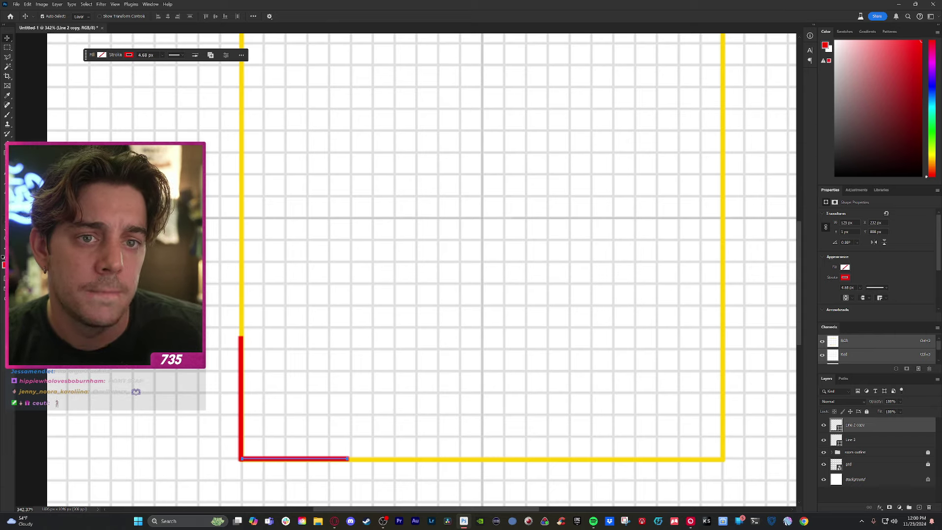
- Draw a door-swing arc with the Pen tool from the vertical red line's upper end to the horizontal red line's right end
key(p)
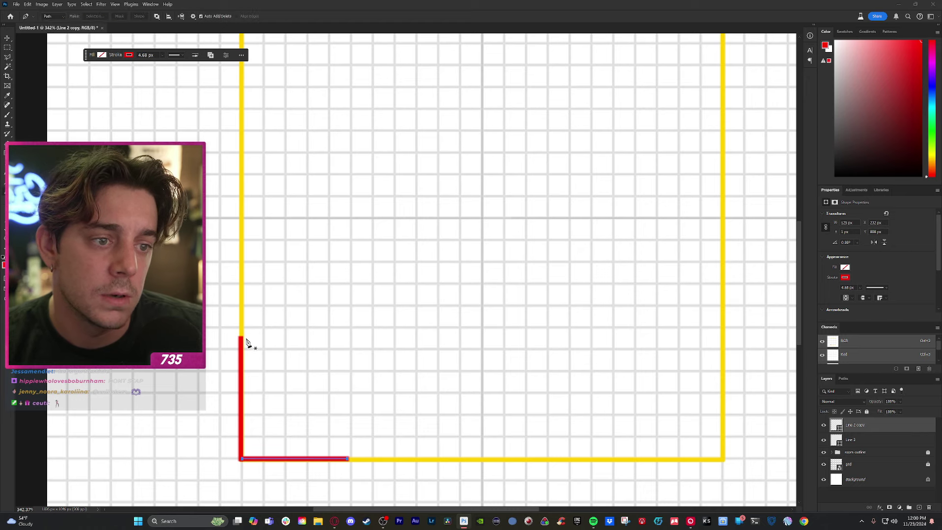
click(240, 338)
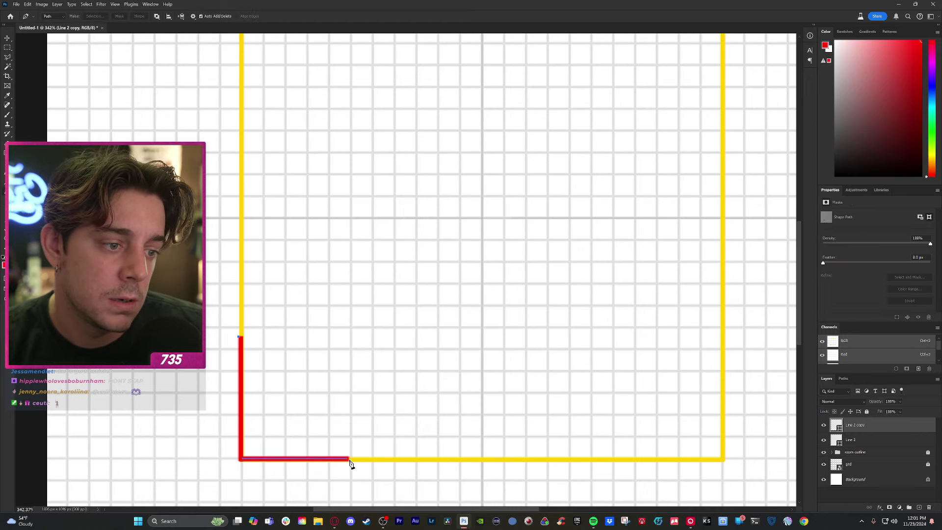
drag(348, 460, 348, 489)
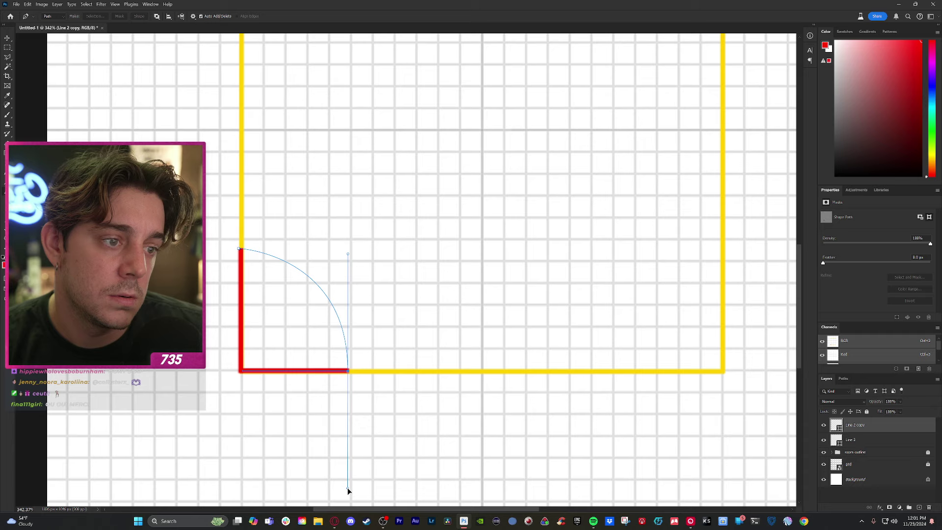
drag(348, 490, 348, 488)
drag(348, 255, 350, 241)
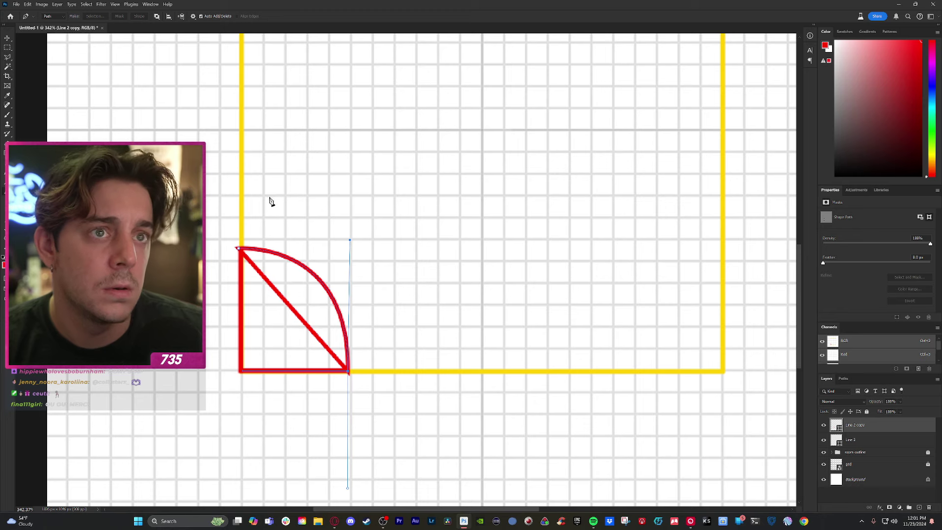
- Set the Pen tool to Shape mode with no fill and a red stroke
click(54, 17)
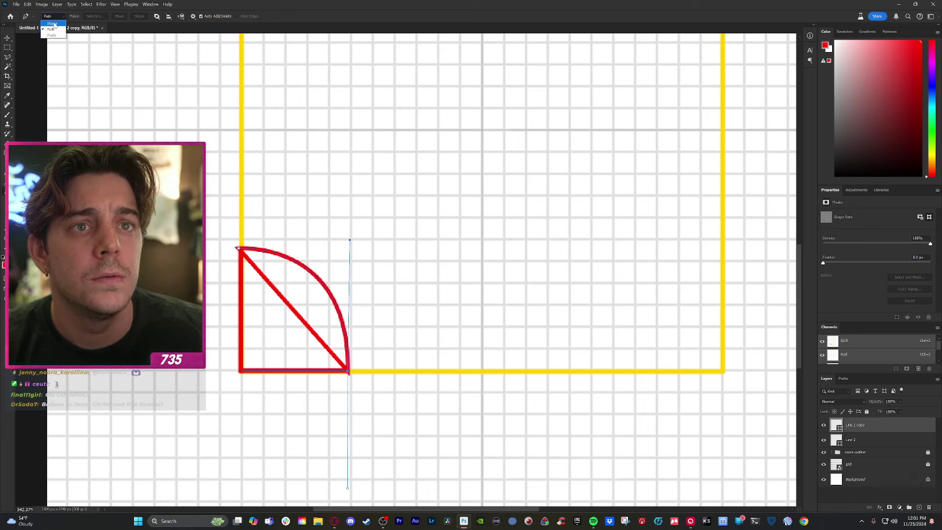
click(52, 23)
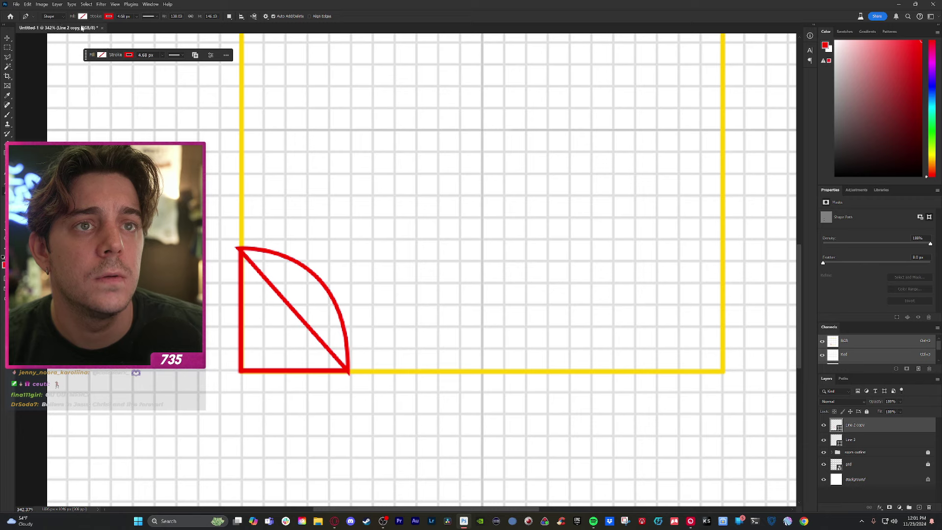
click(109, 17)
click(65, 30)
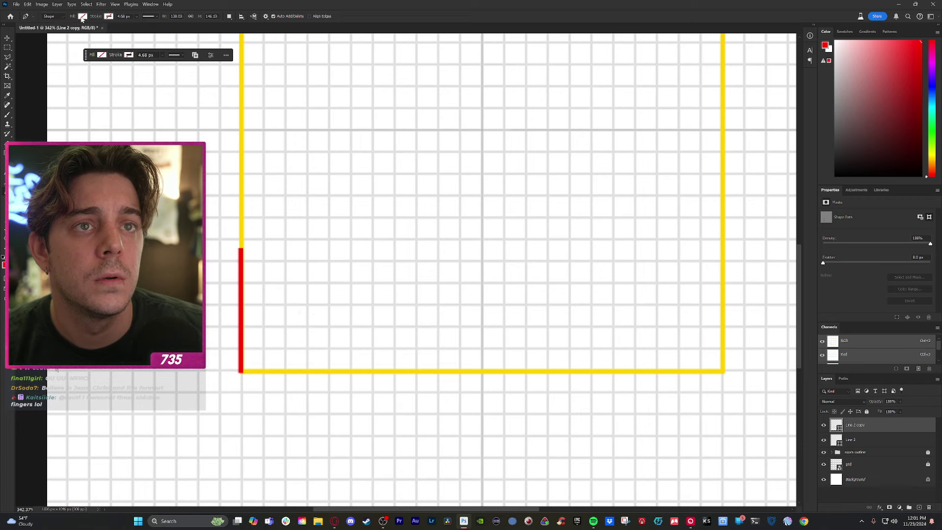
click(83, 16)
click(37, 55)
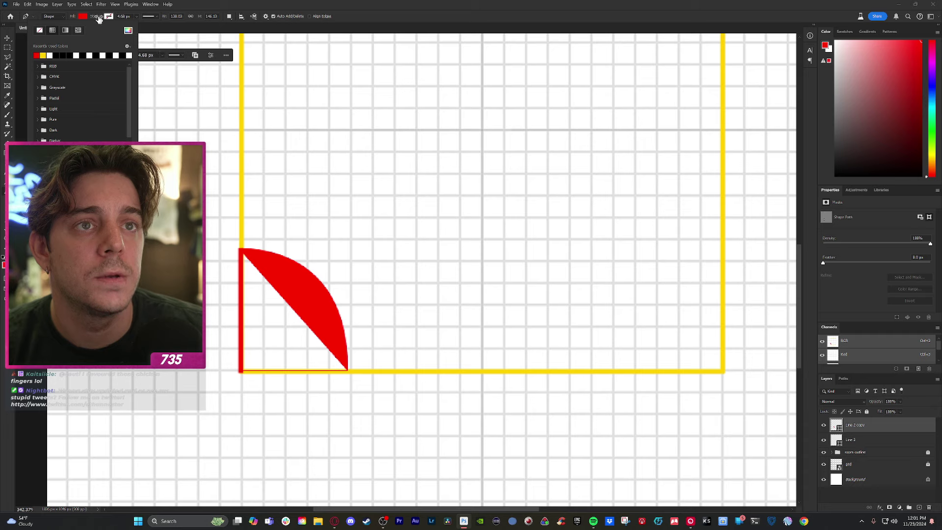
click(51, 31)
click(106, 17)
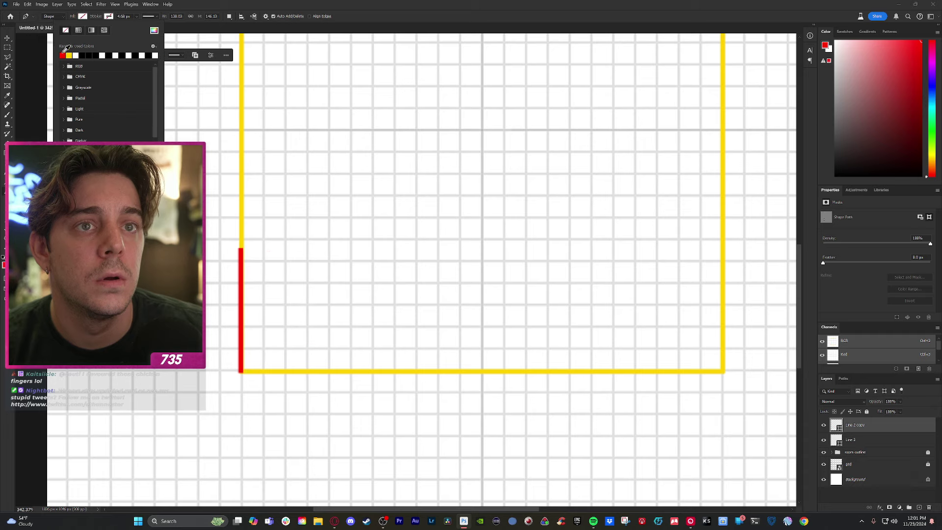
click(62, 55)
- Give the combined door-swing shape a dashed stroke
click(149, 17)
click(149, 51)
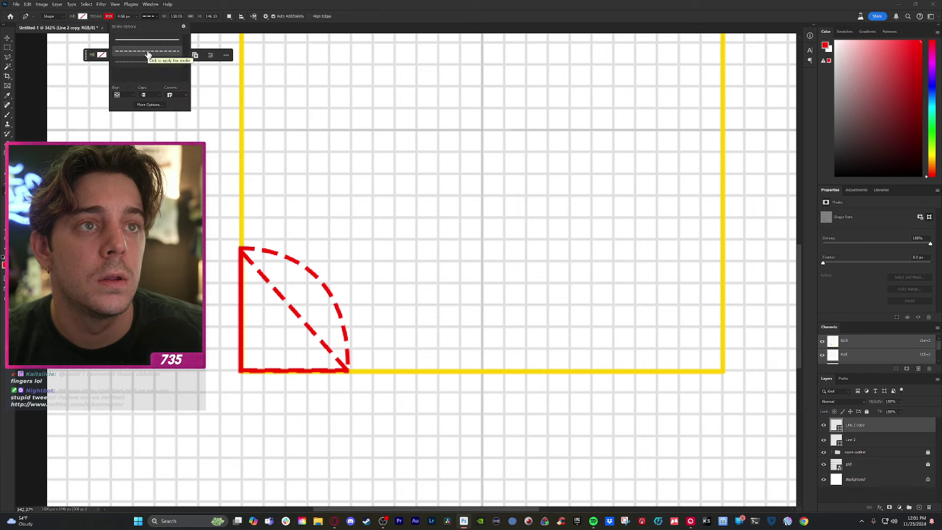
click(144, 64)
click(145, 49)
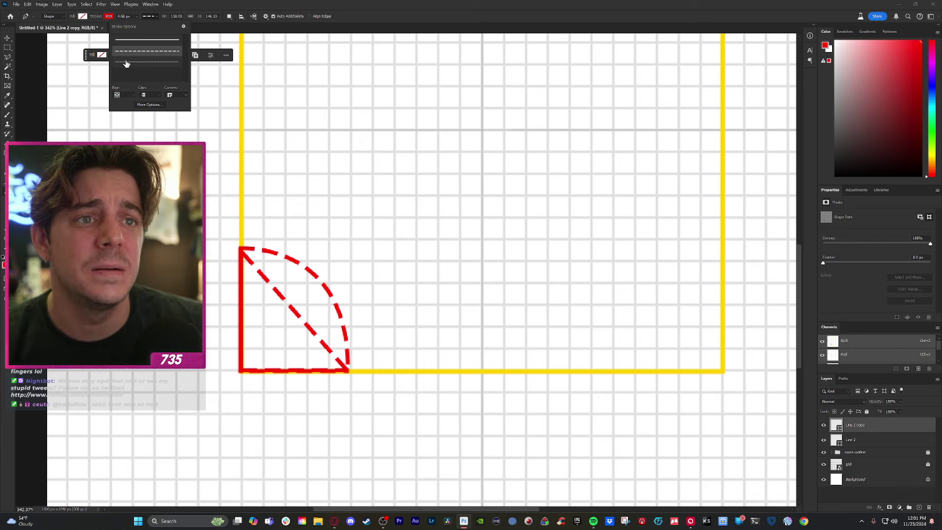
- Rasterize the Line 2 copy layer and delete the dashed diagonal inside the door swing with a lasso selection
click(8, 39)
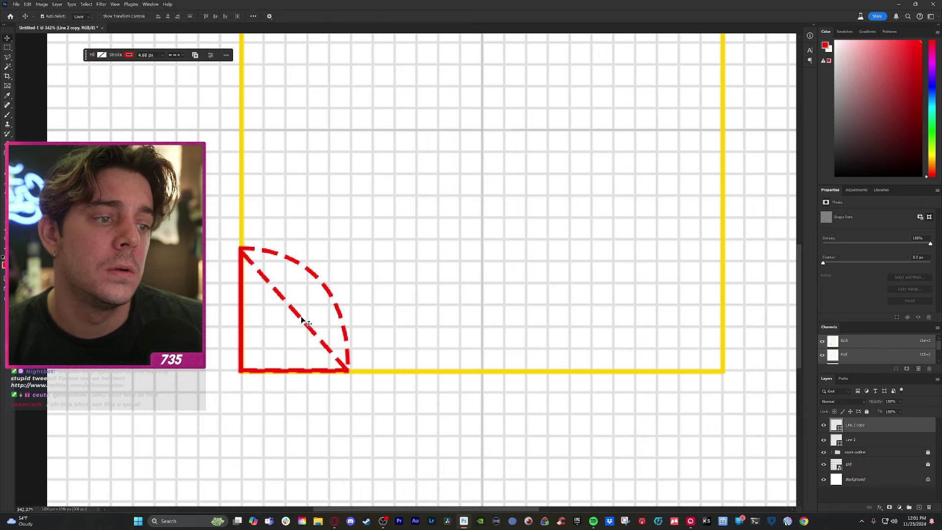
right_click(862, 425)
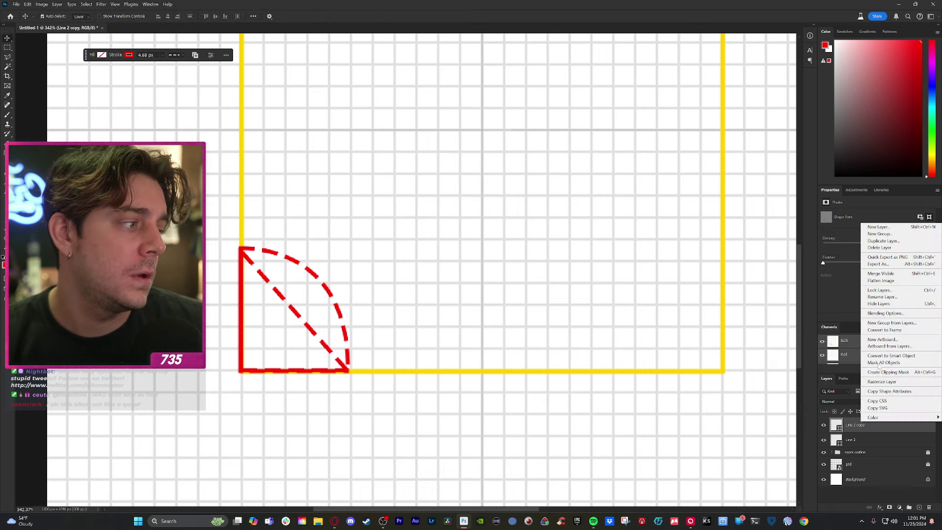
click(882, 382)
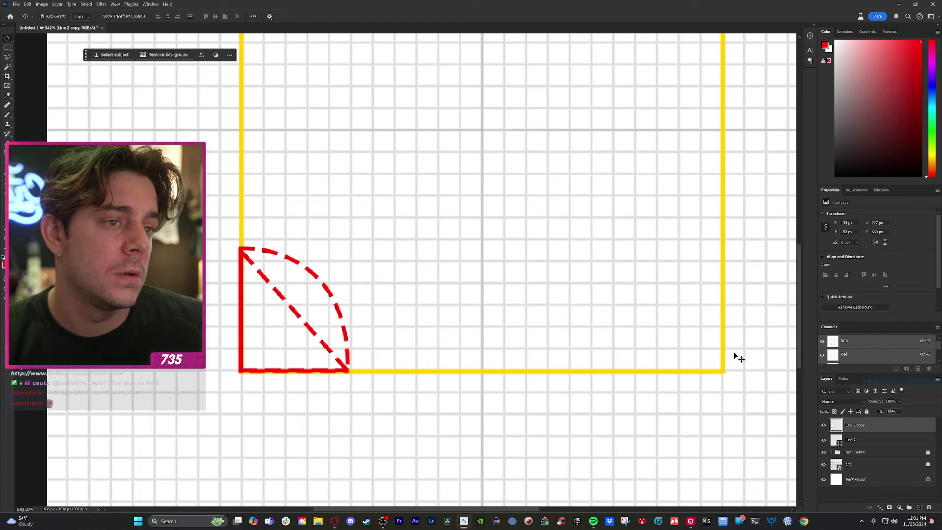
click(9, 57)
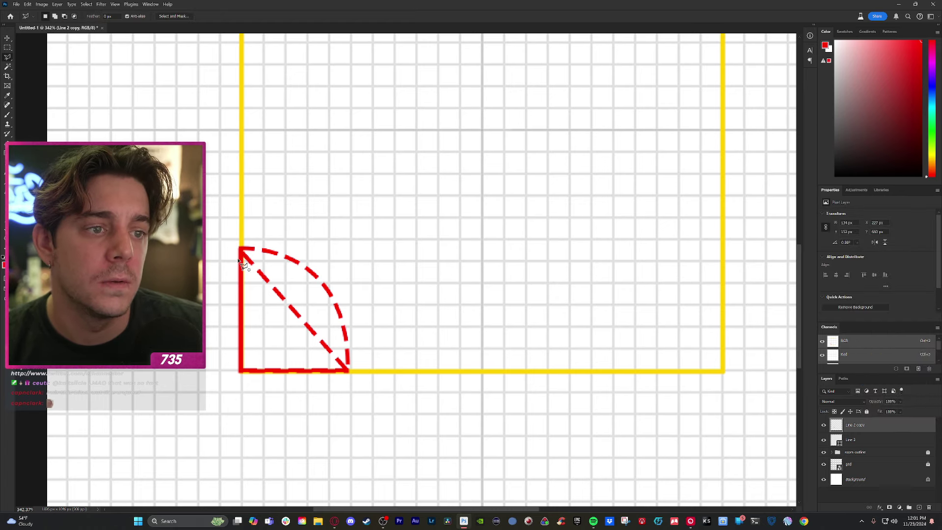
click(244, 251)
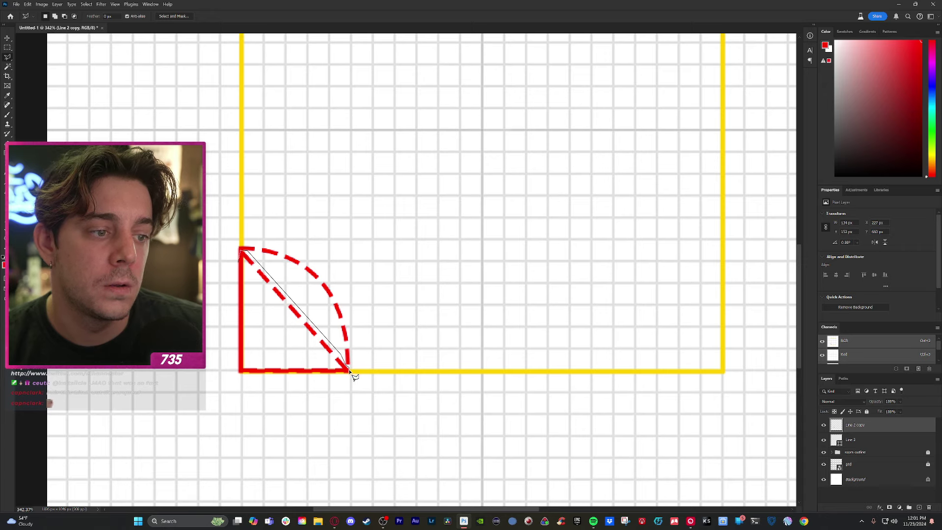
double_click(260, 318)
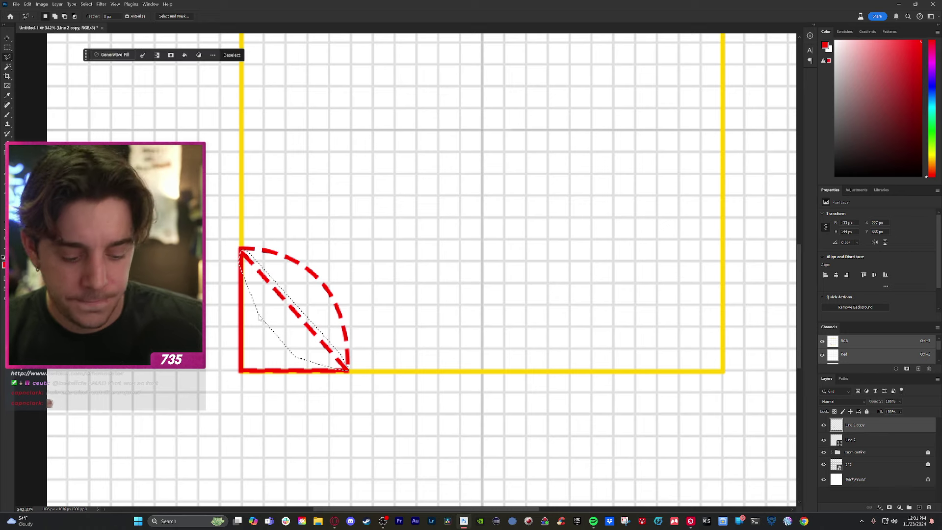
key(Delete)
key(ctrl+d)
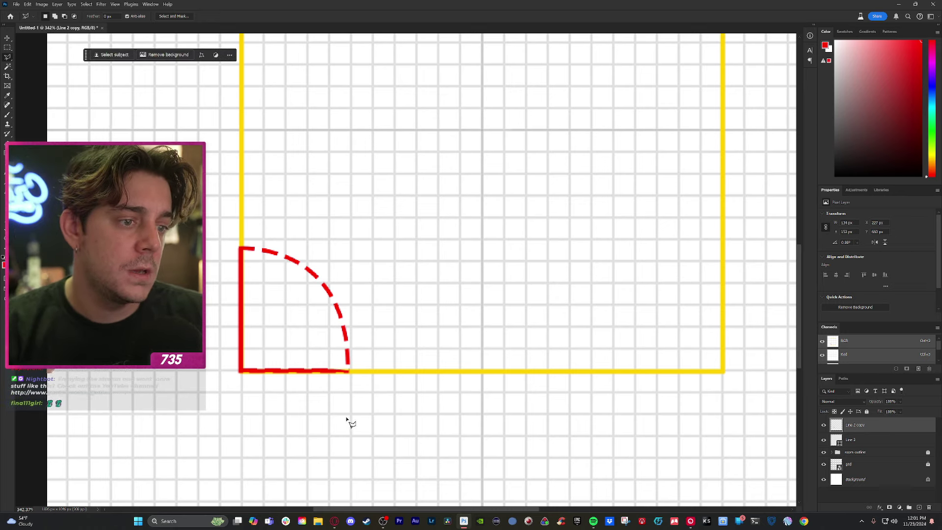
- Undo the rasterizing, the styling and the arc, back to only the two solid red lines in the corner
key(ctrl+z)
key(ctrl+z)
key(ctrl+z)
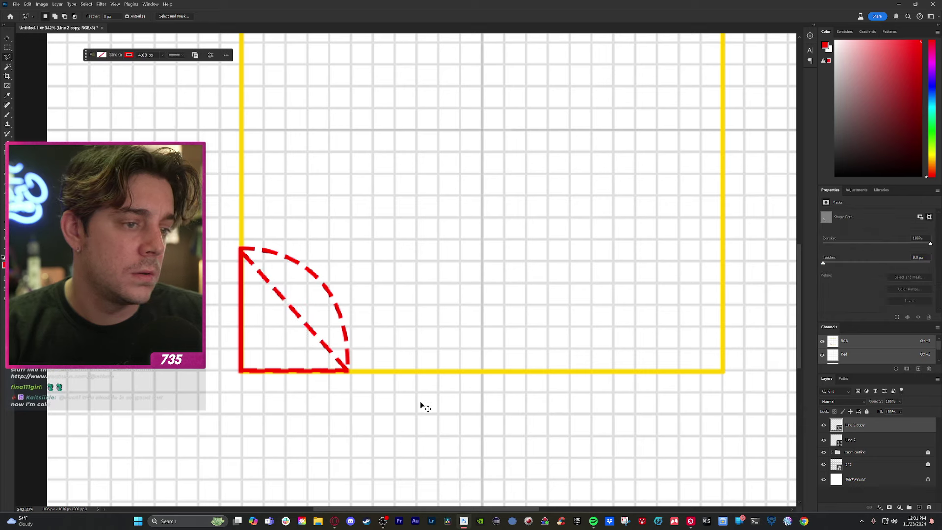
key(ctrl+z)
key(ctrl+z)
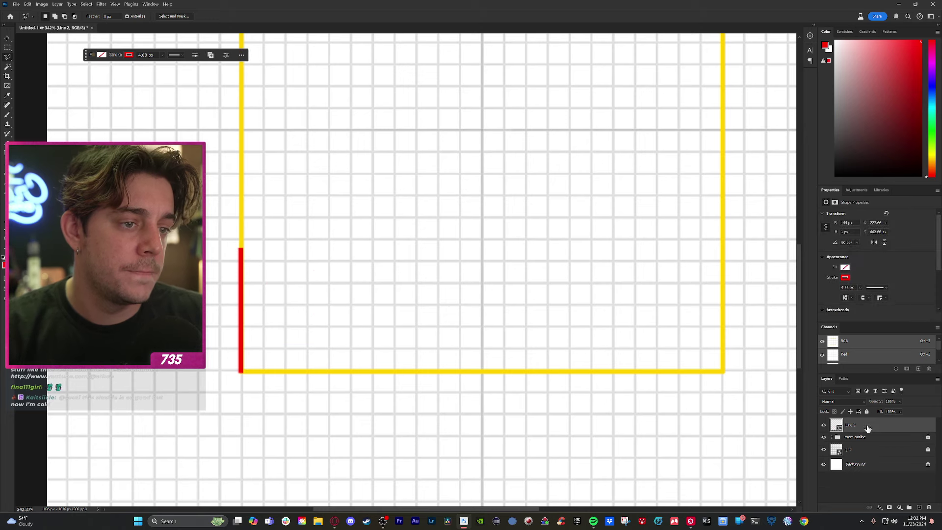
key(ctrl+j)
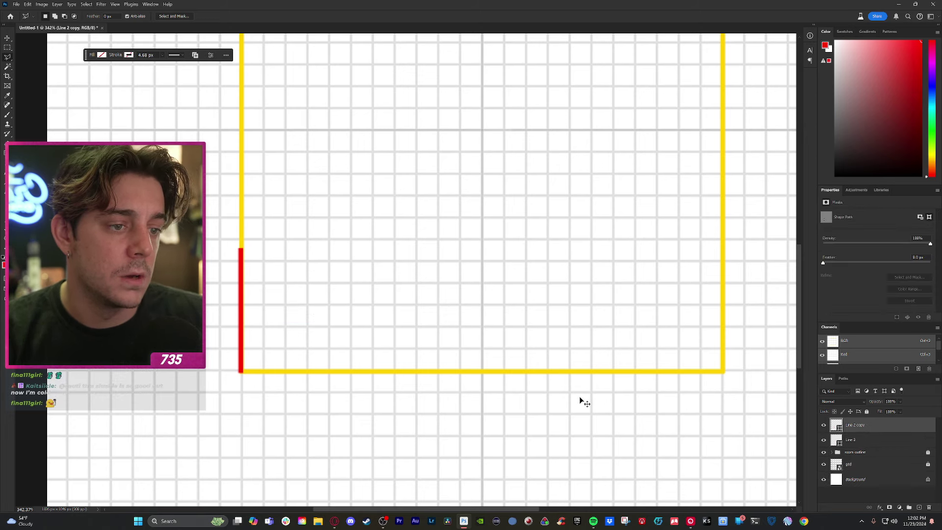
key(ctrl+shift+z)
key(ctrl+z)
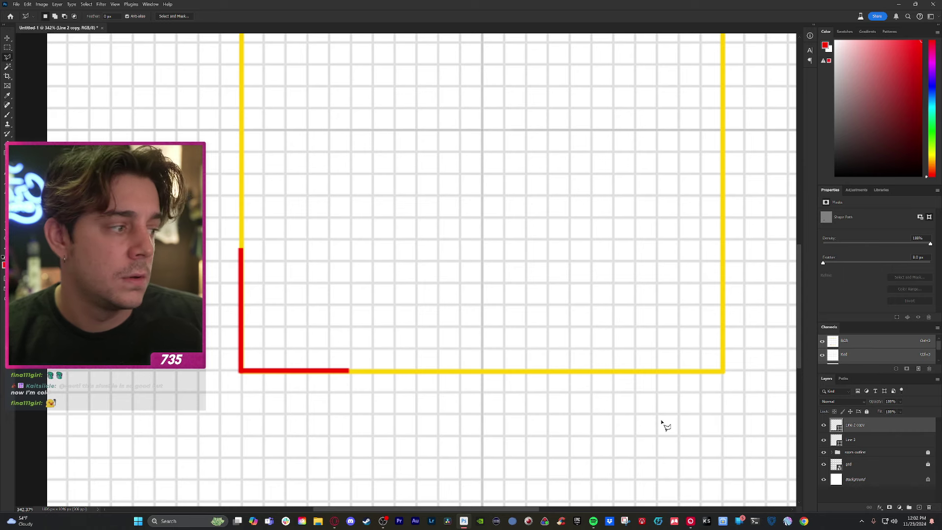
- On a new layer, draw a door-swing arc about 131 by 147 px joining the free ends of the vertical and horizontal red lines
click(919, 507)
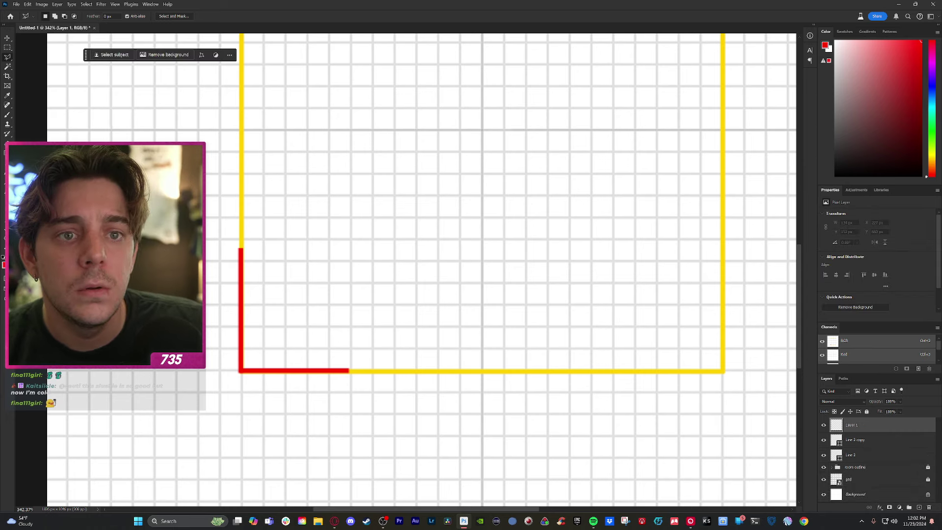
key(p)
click(240, 250)
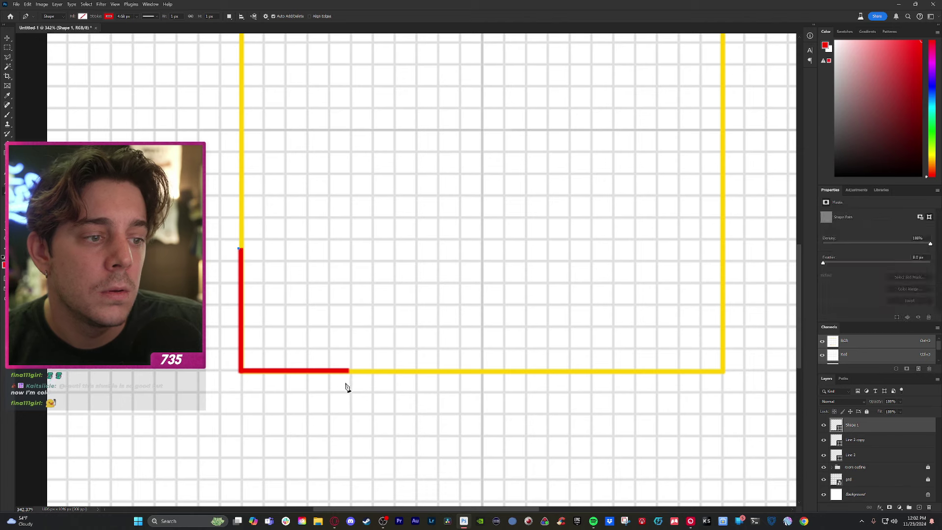
drag(349, 372, 370, 460)
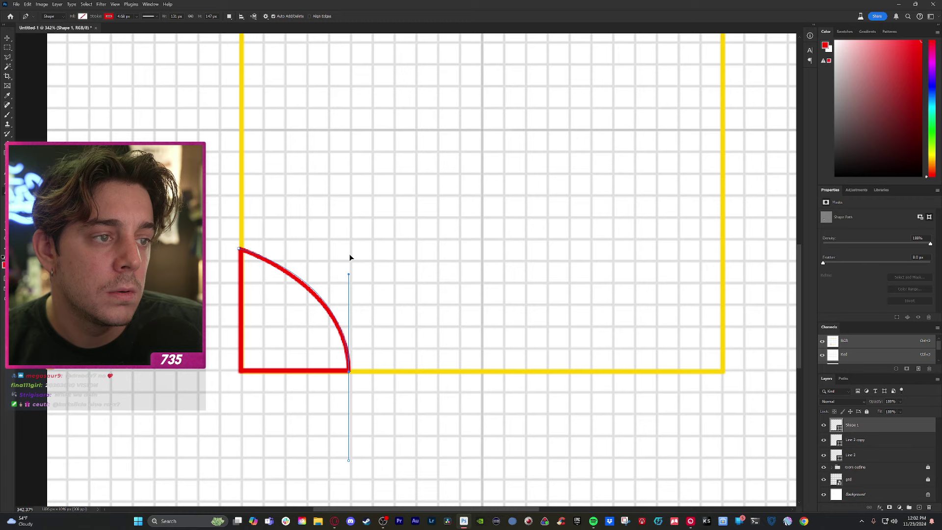
drag(349, 274, 350, 242)
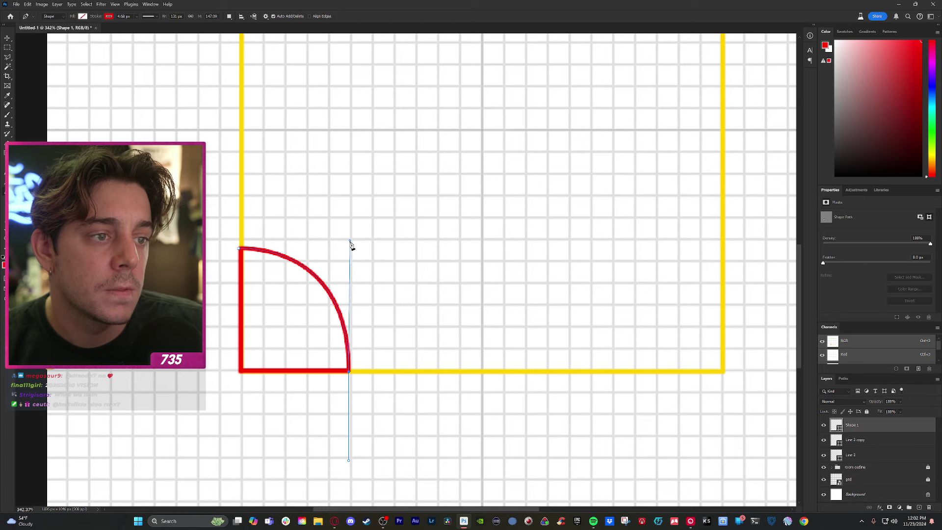
- Give the door-swing arc a dashed stroke and thin it to under 2 px
click(154, 17)
click(148, 55)
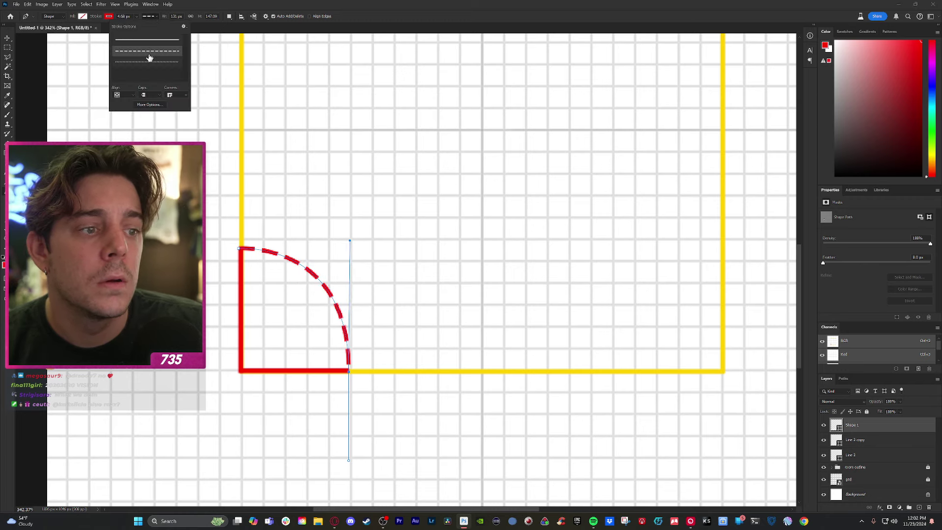
click(150, 61)
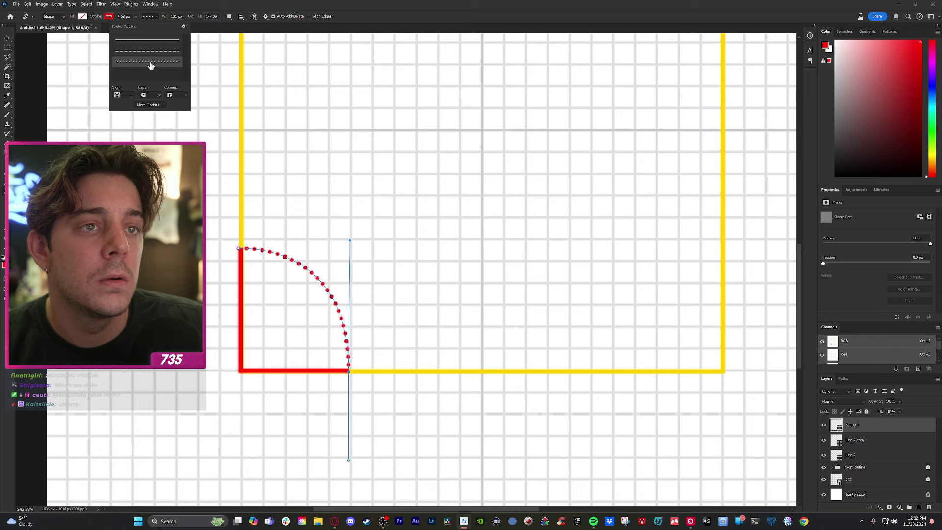
click(149, 55)
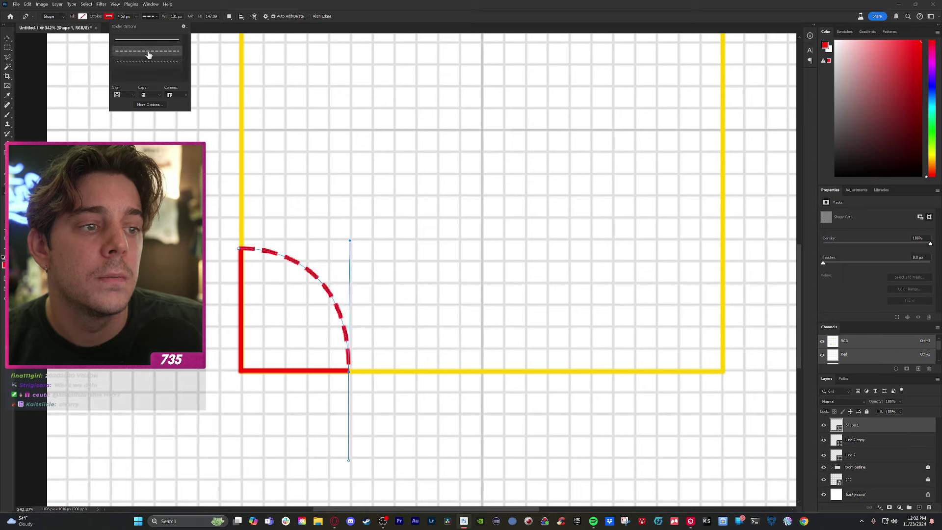
click(136, 18)
drag(138, 25, 138, 30)
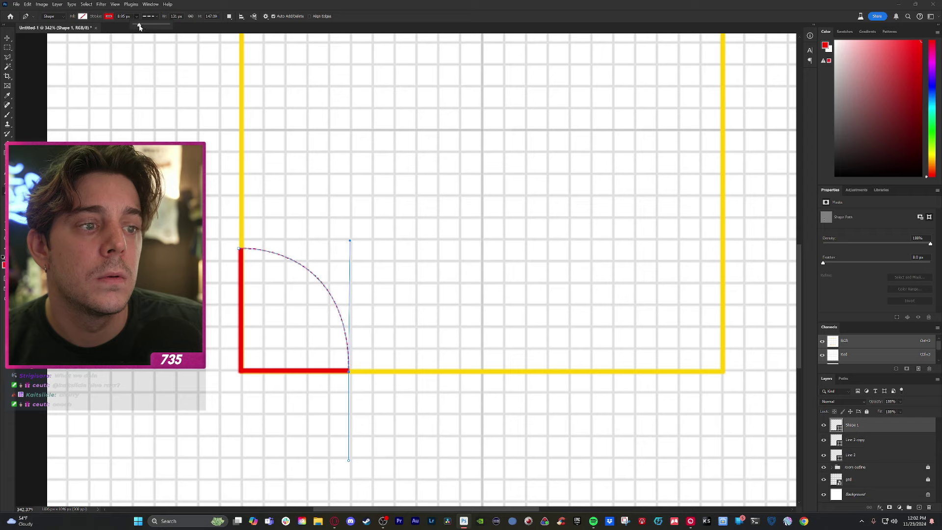
drag(139, 27, 140, 27)
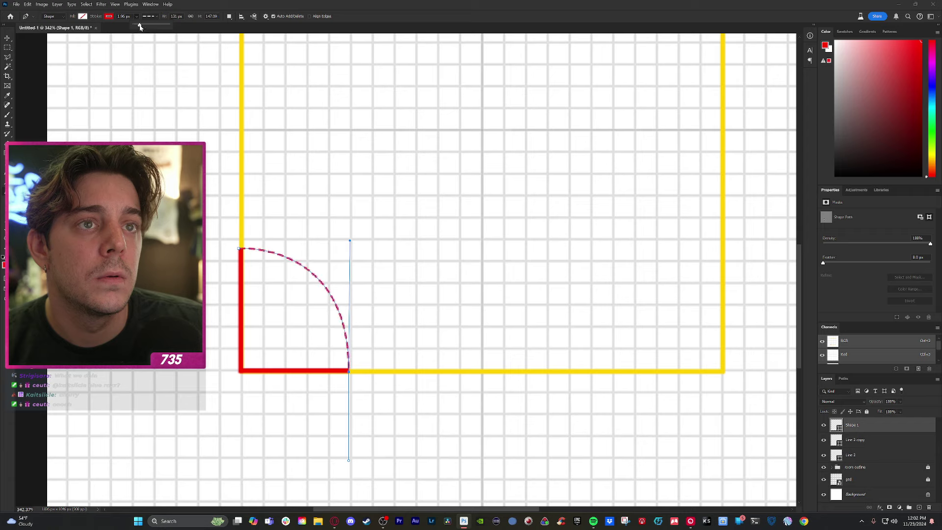
- Lower the fill of the door-swing arc's layer to about 39%
click(7, 38)
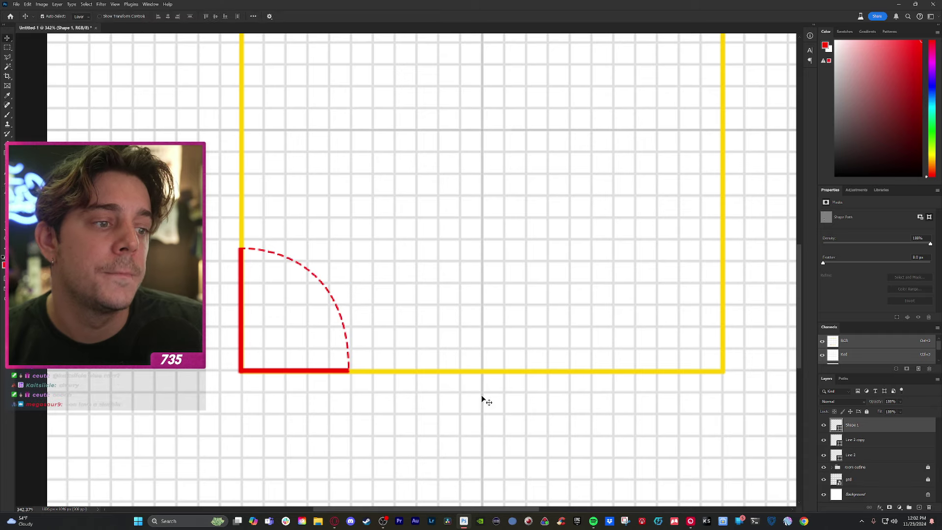
click(910, 479)
click(903, 425)
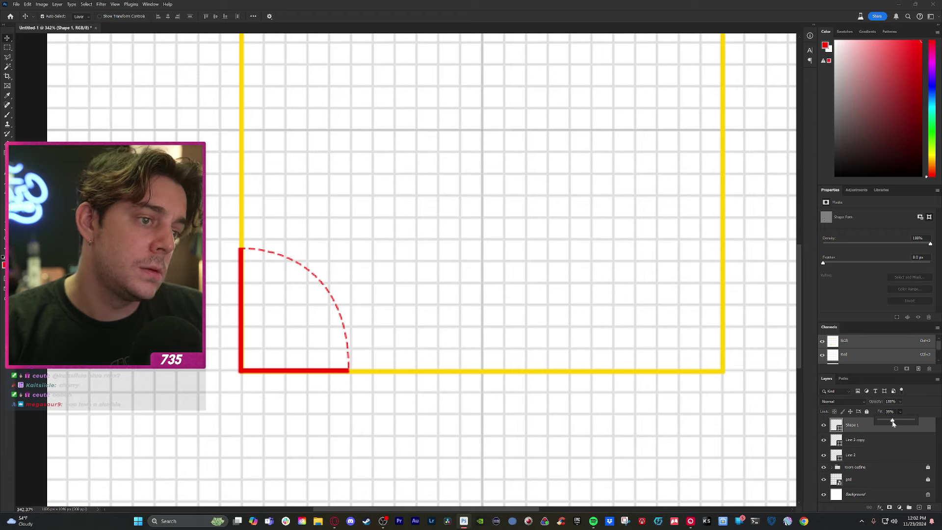
- Group the arc layer with the two red line layers and name the group door
click(861, 457)
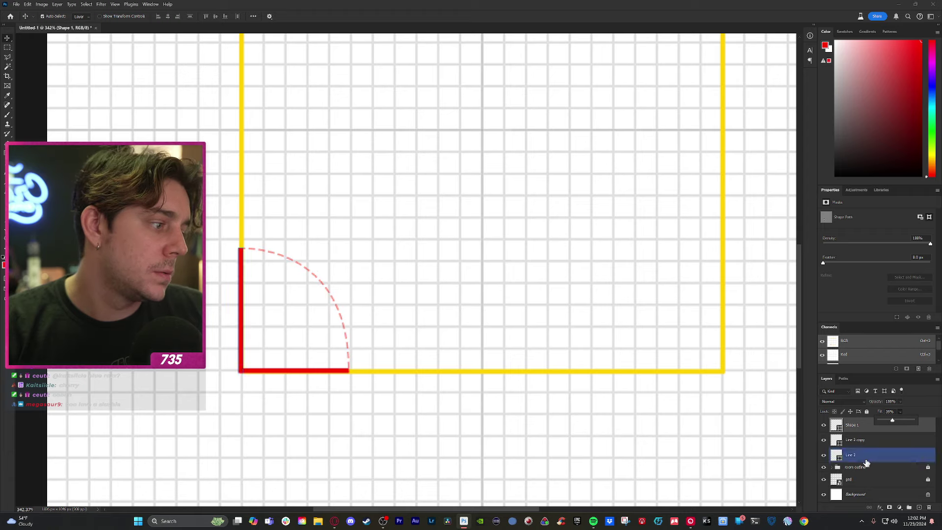
shift+click(862, 427)
key(ctrl+g)
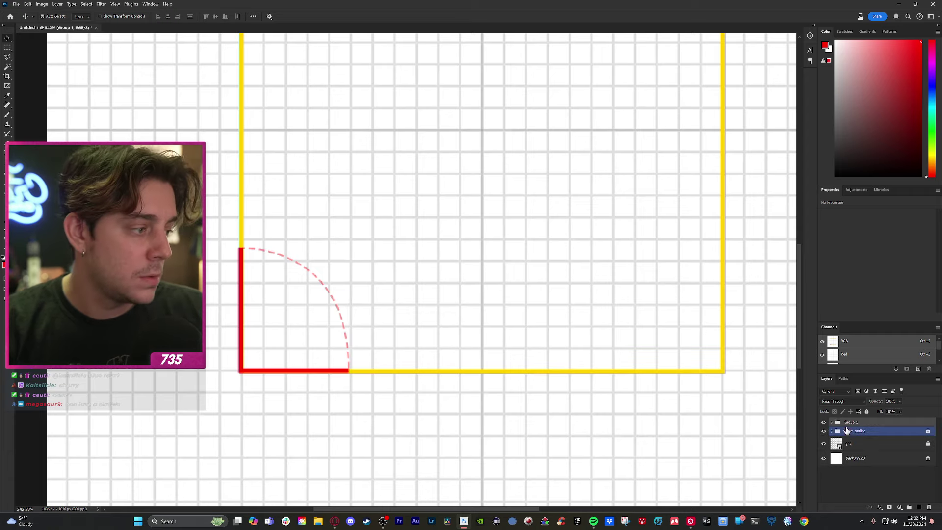
double_click(848, 422)
text(door)
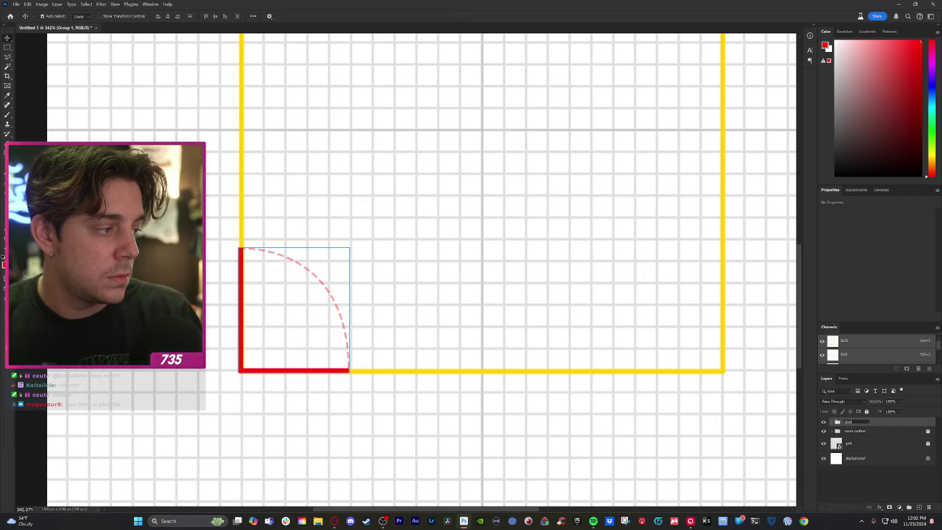
key(Return)
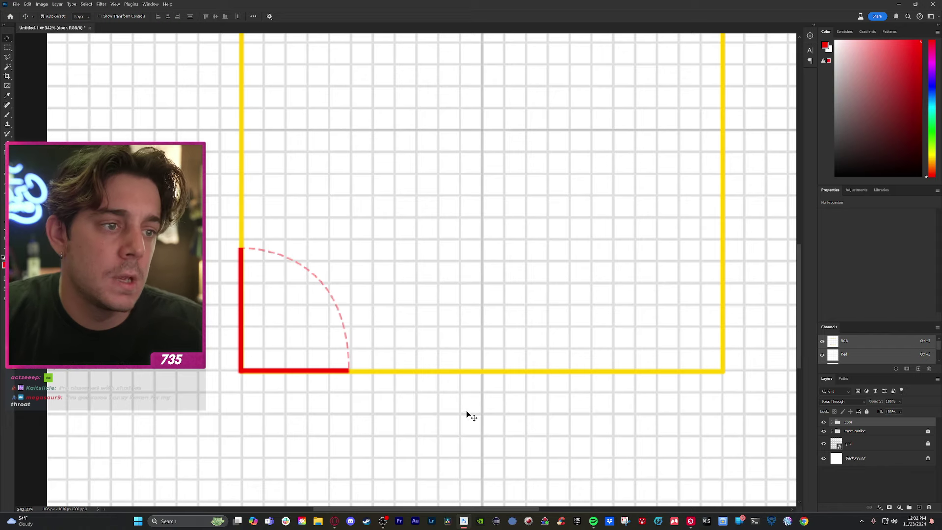
- Draw a stroke-only rectangle about 112 by 231 px outside the room, against the upper part of the left wall
scroll(417, 363, down, 3)
scroll(377, 322, up, 3)
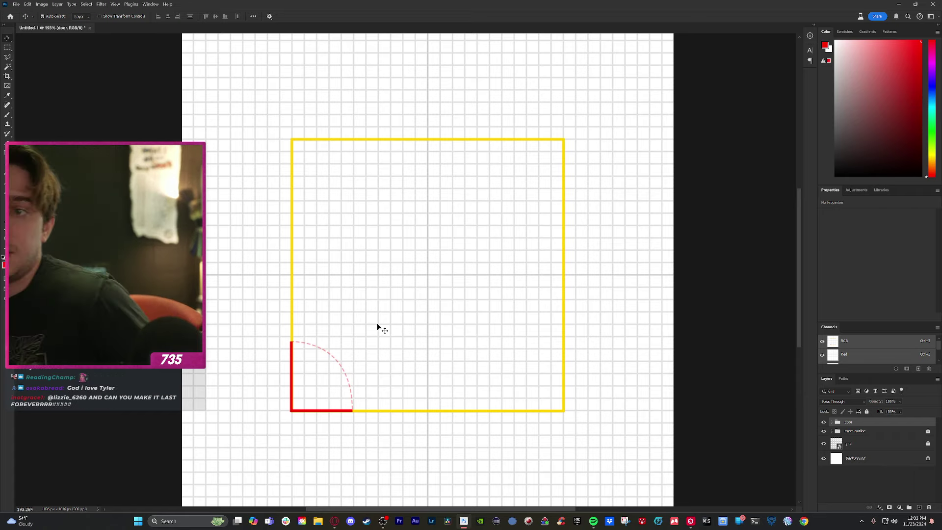
key(u)
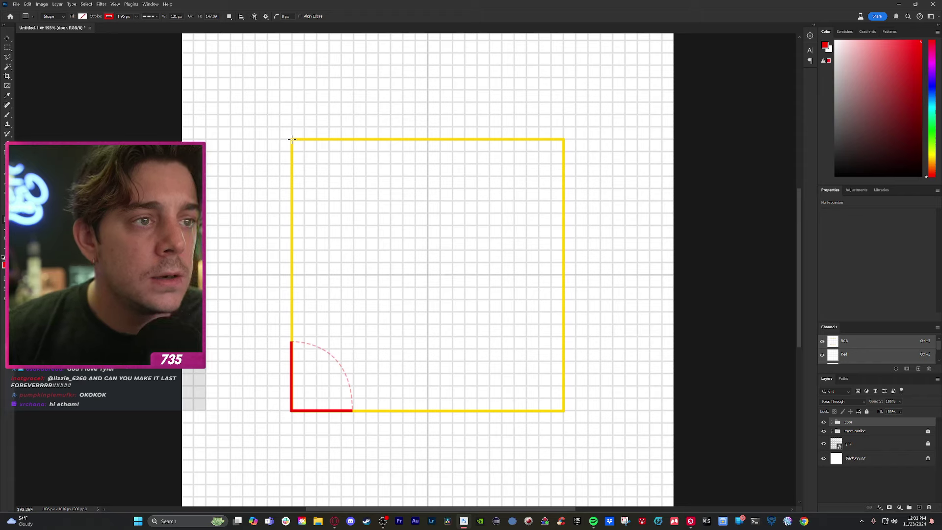
mouse_move(293, 140)
mouse_down()
mouse_move(251, 141)
mouse_move(300, 140)
mouse_move(292, 141)
mouse_move(292, 247)
mouse_move(239, 251)
mouse_up()
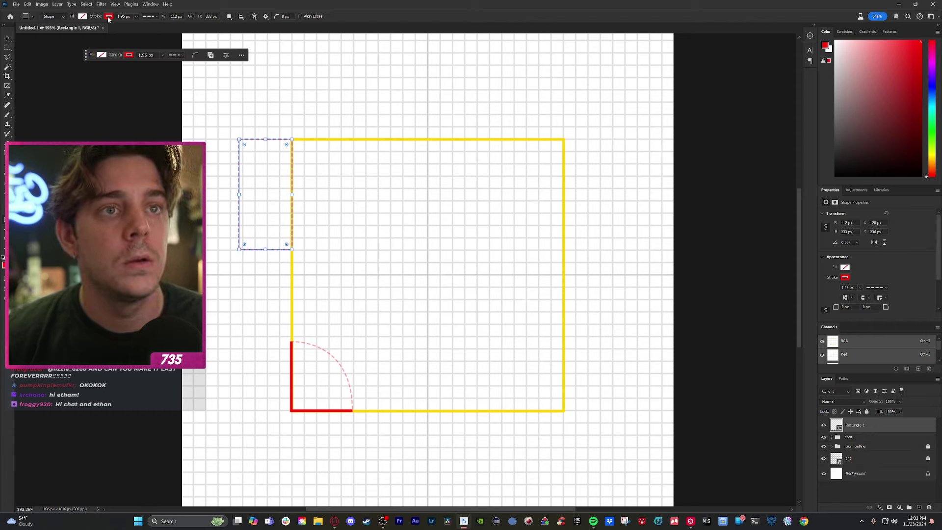
- Give the new rectangle a solid 4.68 px stroke and shift it slightly down along the left wall
click(149, 17)
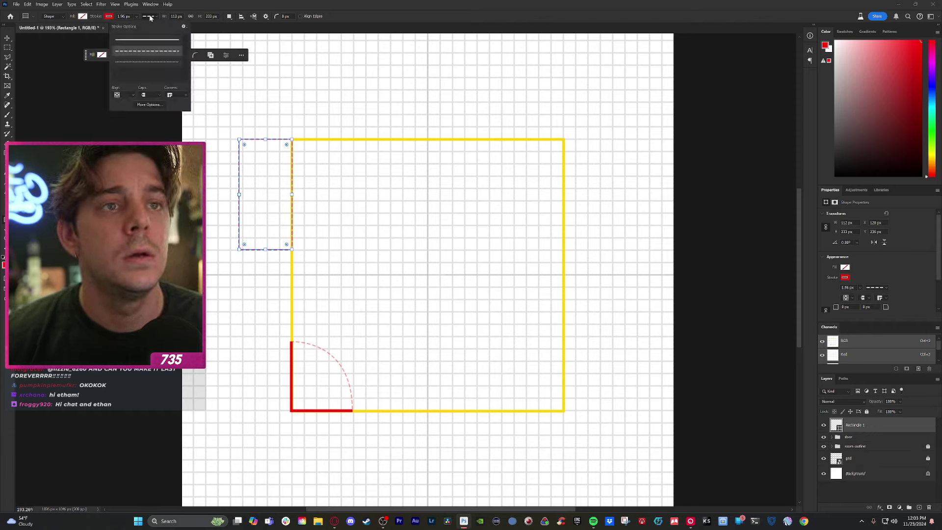
click(147, 39)
click(134, 18)
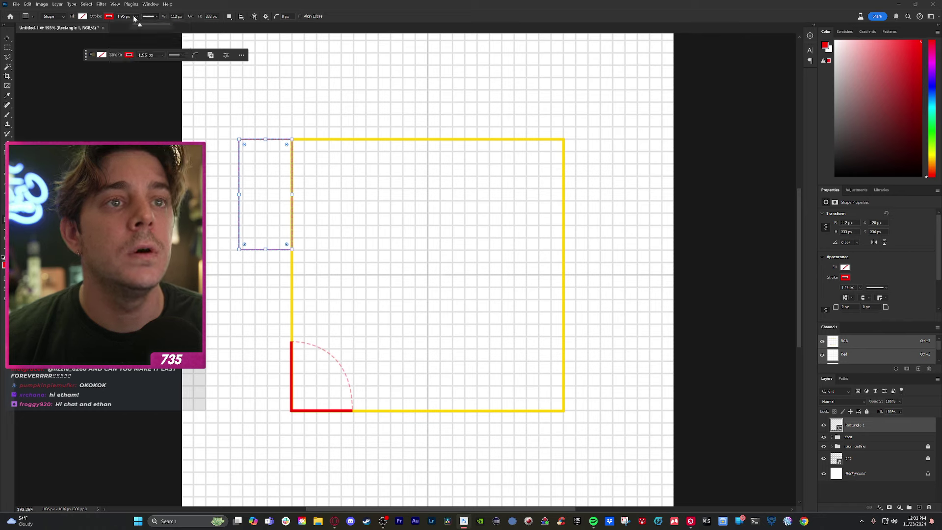
mouse_move(139, 24)
mouse_down()
mouse_move(148, 25)
mouse_move(140, 28)
mouse_up()
click(7, 39)
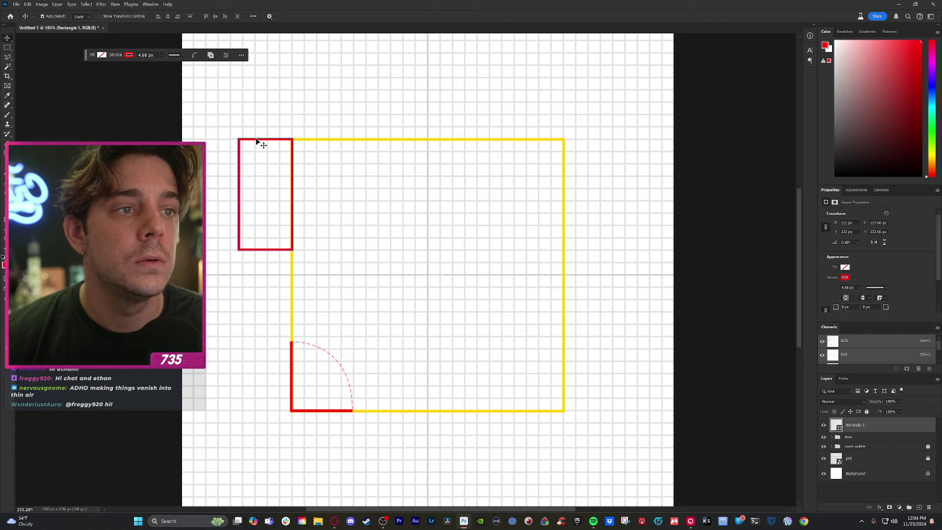
drag(258, 142, 257, 145)
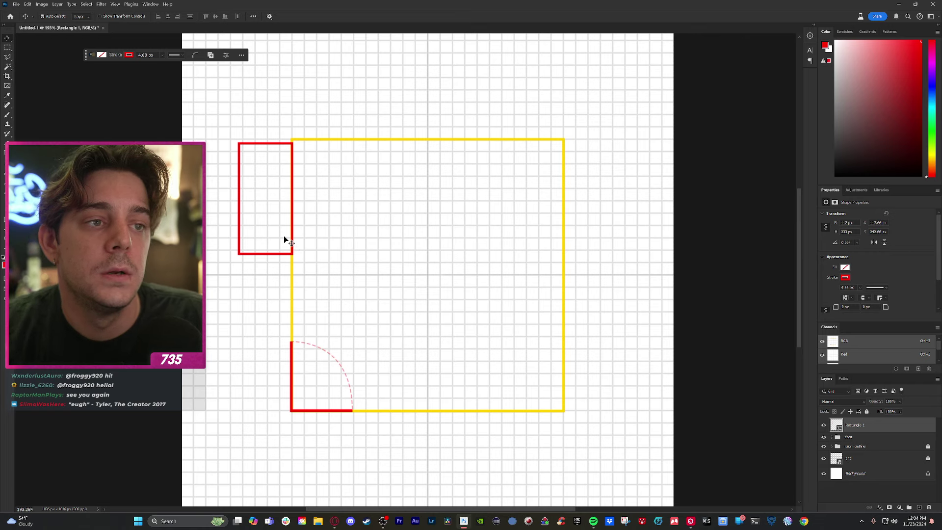
- Duplicate the rectangle beside the left wall and fill the copy with red
key(u)
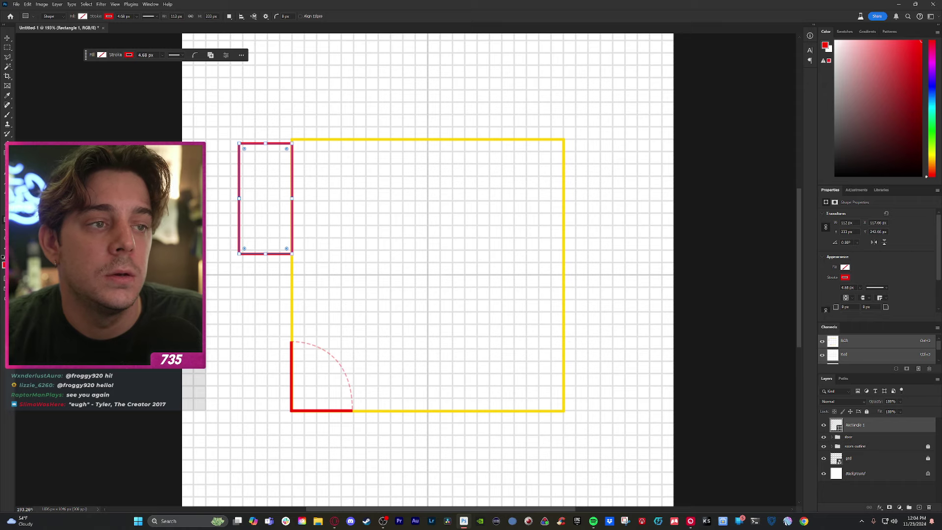
key(ctrl+j)
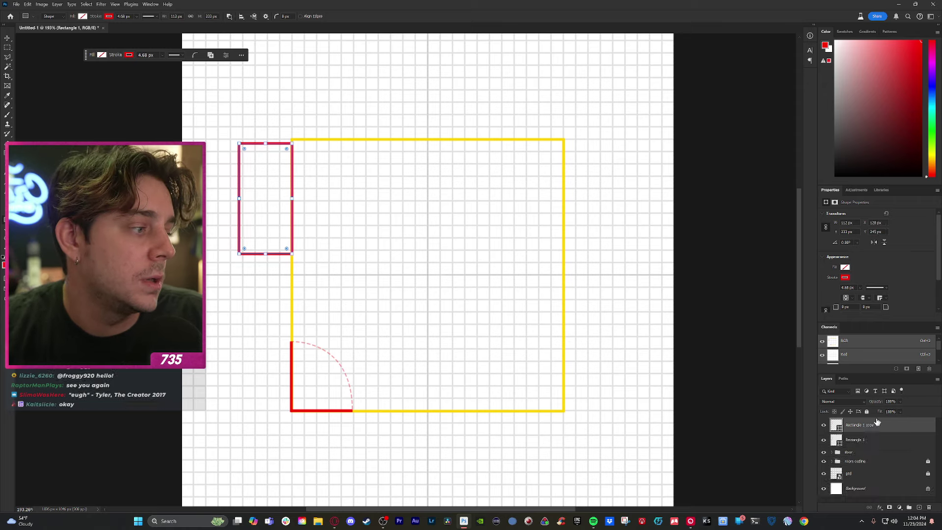
click(83, 17)
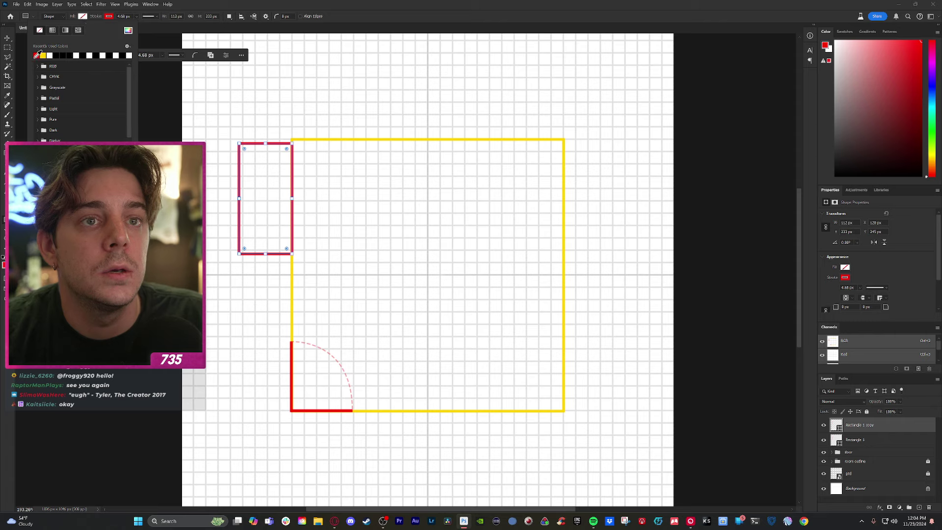
click(38, 54)
key(Return)
key(v)
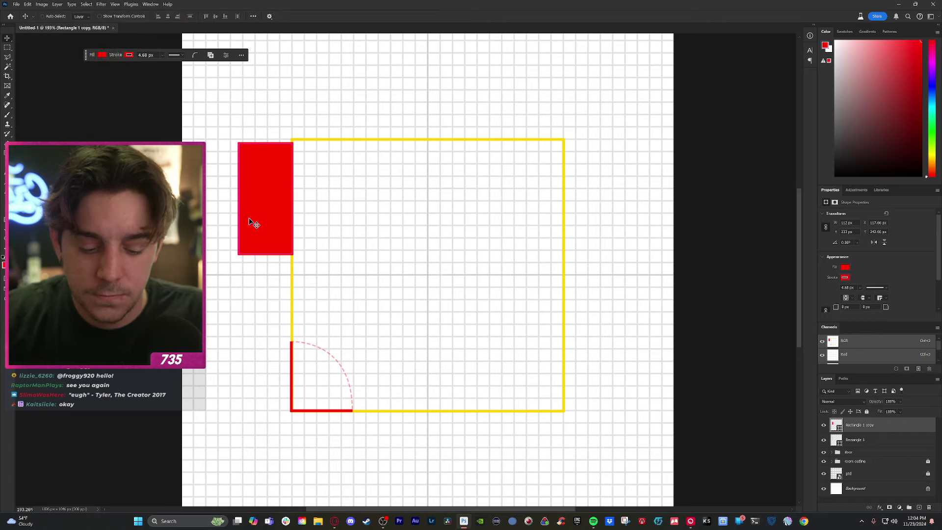
- Narrow the red-filled copy from its wall side to about 97 px wide
key(ctrl+t)
drag(292, 199, 277, 199)
drag(283, 198, 285, 198)
key(Return)
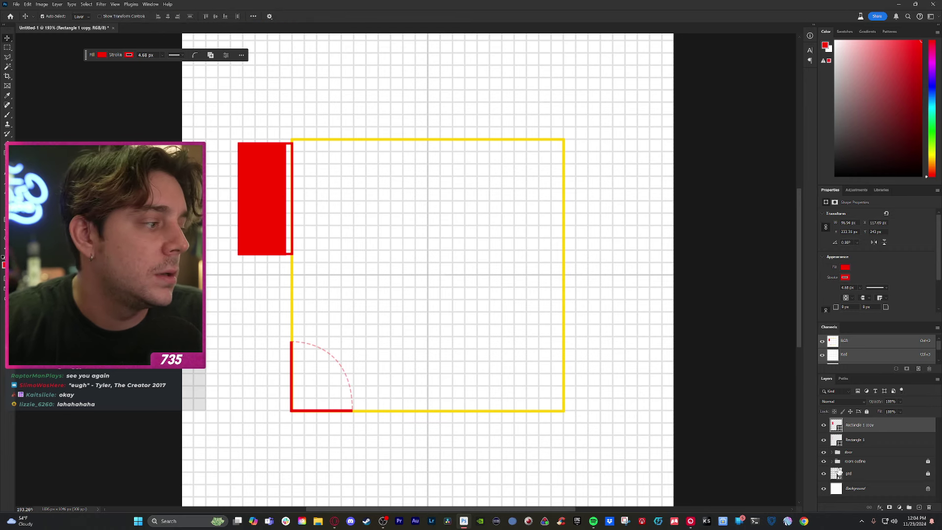
- Place the filled copy's layer beneath the original rectangle and lower its opacity to a light tint
drag(859, 425, 858, 444)
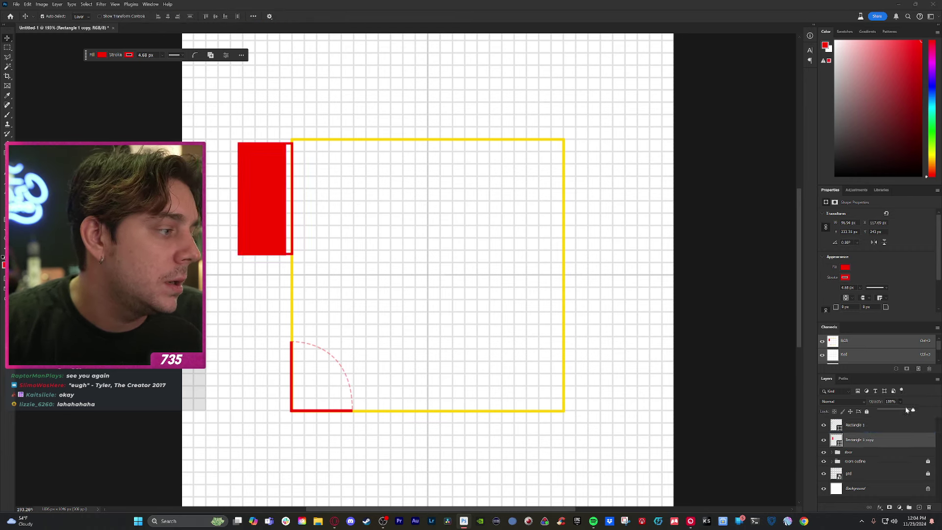
drag(901, 410, 892, 412)
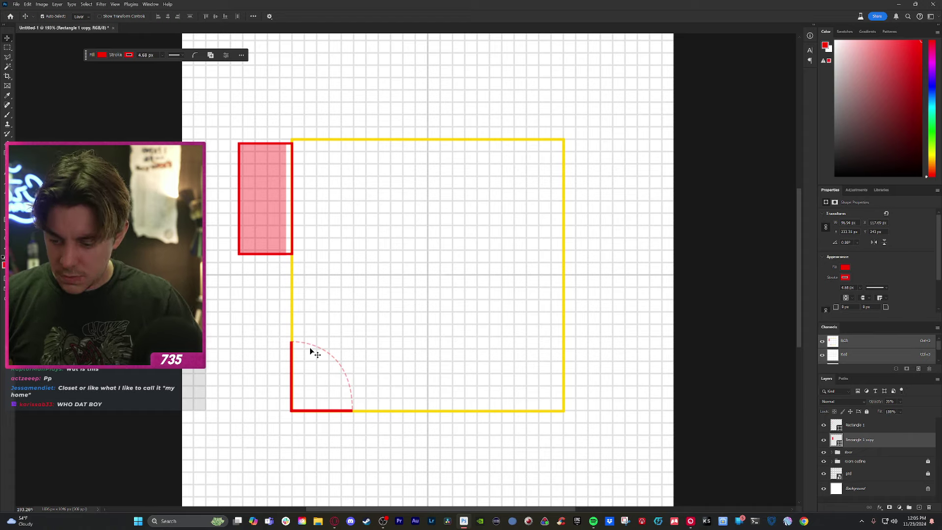
- Remove the fill from the narrowed rectangle copy, keeping only its stroke
key(u)
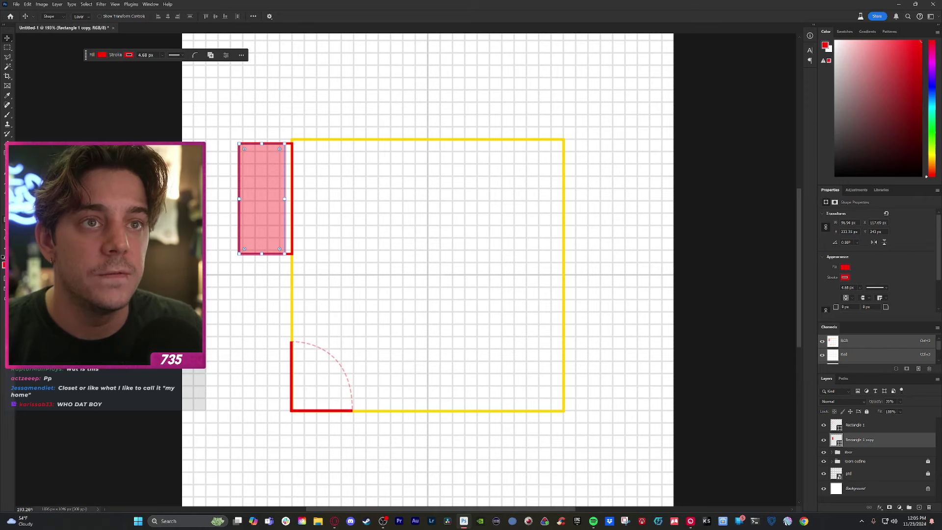
click(84, 17)
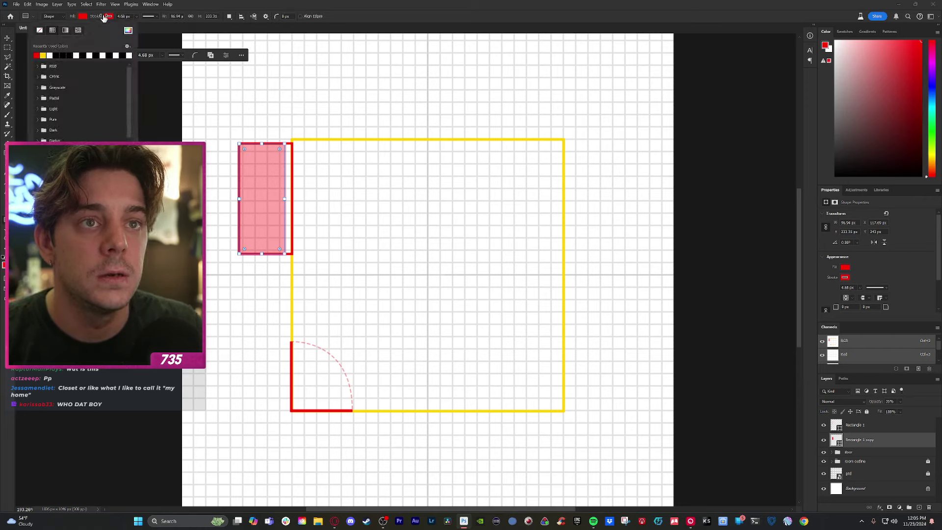
click(40, 31)
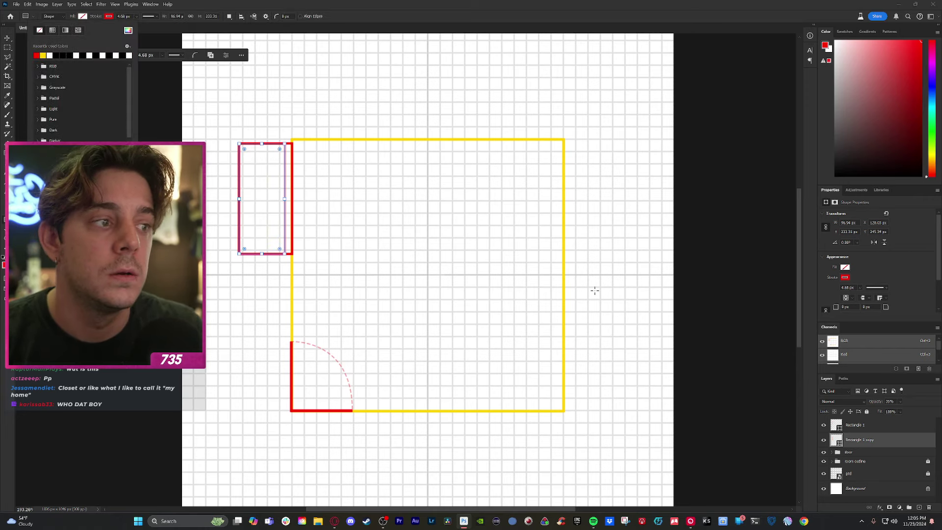
- Draw a thin vertical red rectangle about 6 by 176 px along the right wall
click(564, 261)
drag(563, 261, 563, 350)
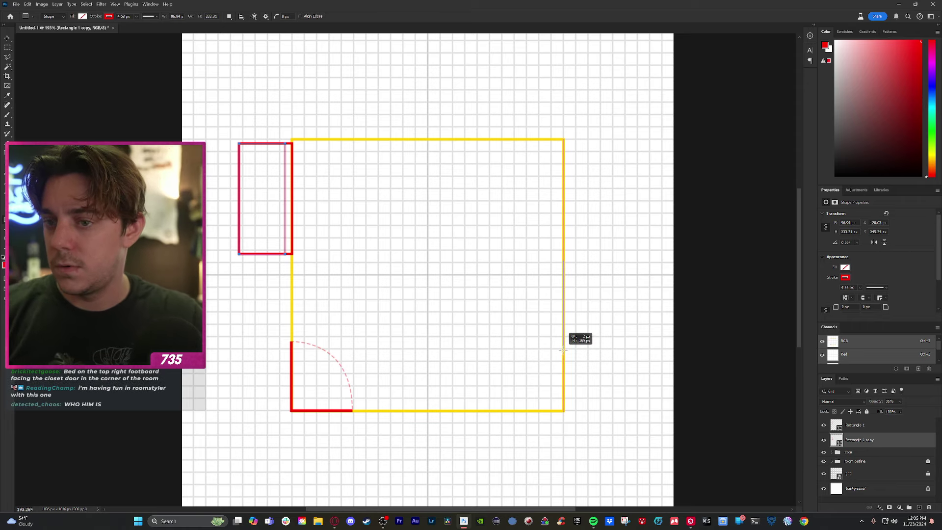
drag(563, 350, 564, 343)
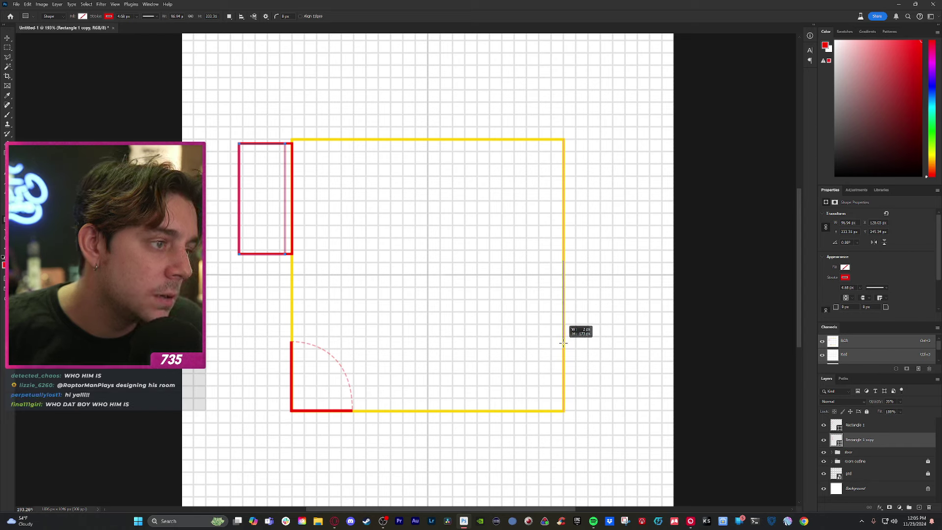
drag(563, 343, 564, 344)
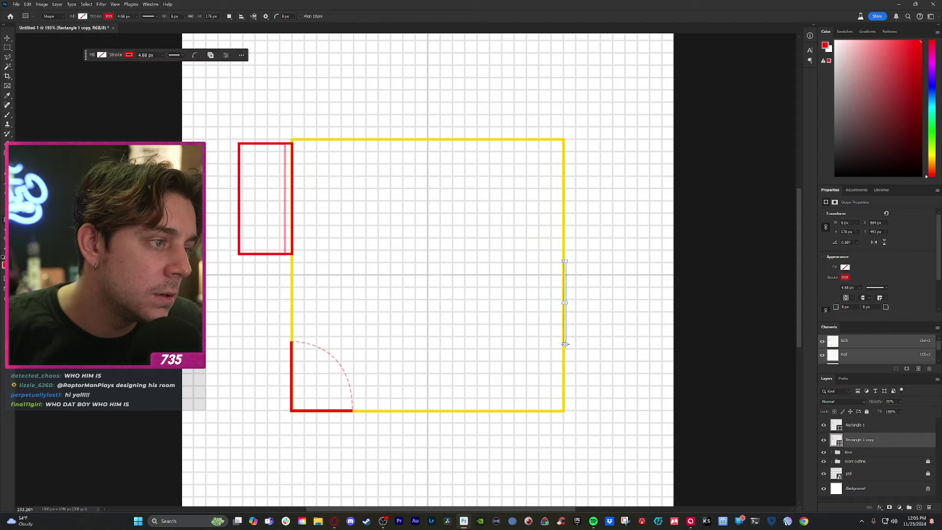
click(7, 38)
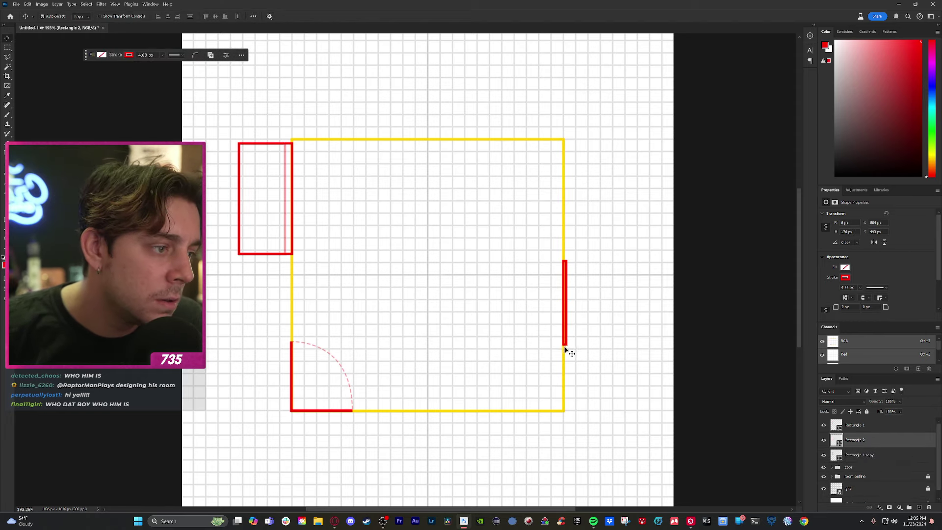
- Lengthen the thin red rectangle slightly, seat it on the lower half of the right wall, and deselect it
drag(566, 347, 565, 380)
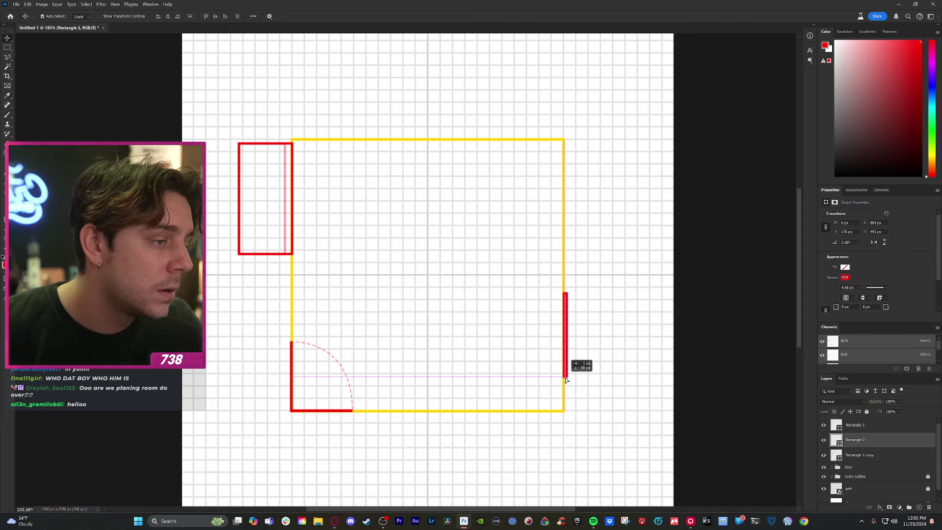
drag(566, 379, 565, 379)
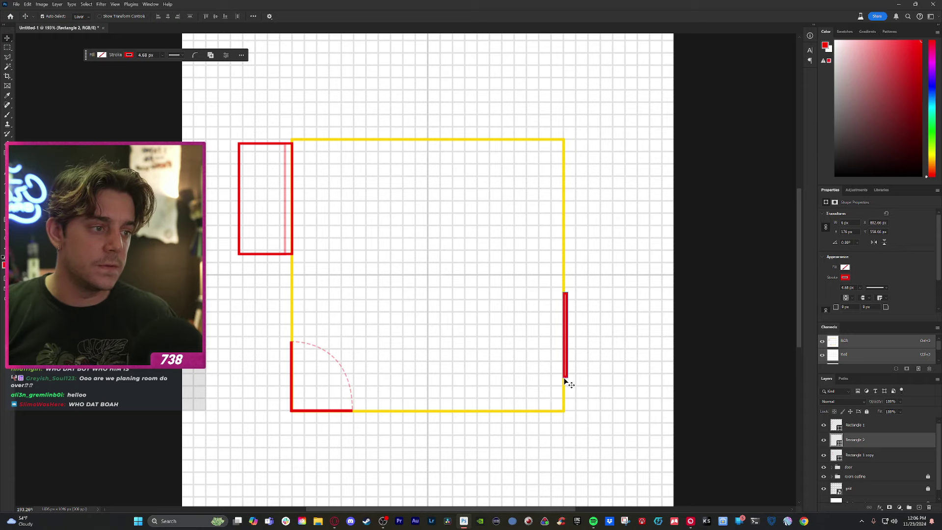
mouse_move(564, 370)
mouse_down()
mouse_move(569, 345)
mouse_move(572, 366)
mouse_move(581, 344)
mouse_up()
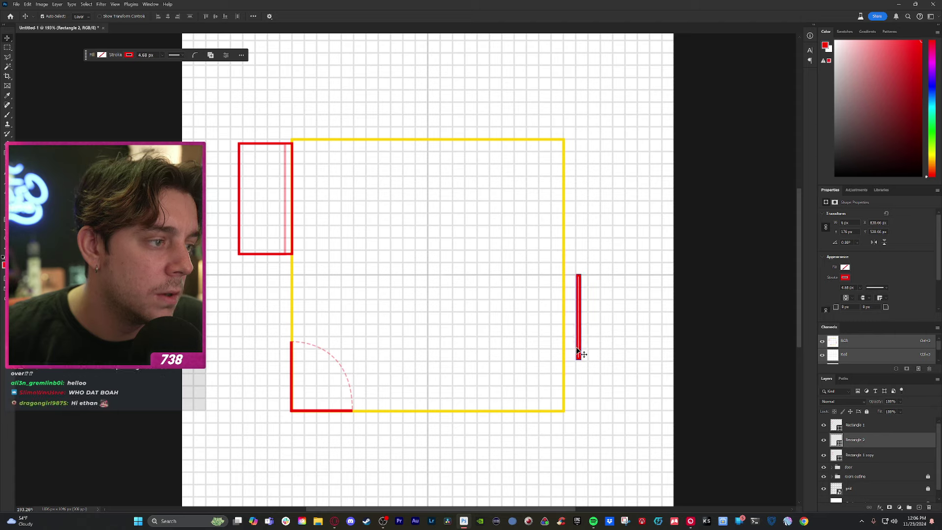
key(ctrl+t)
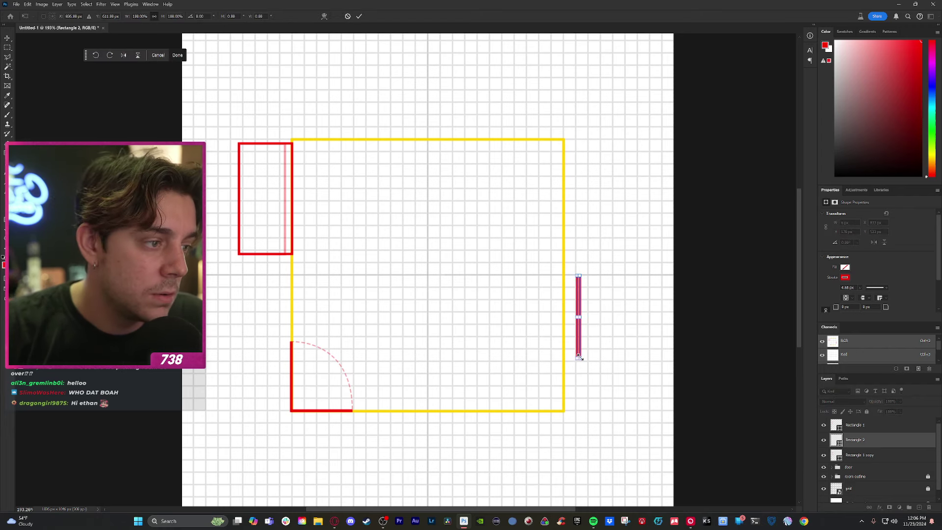
mouse_move(578, 361)
mouse_down()
mouse_move(579, 372)
mouse_move(565, 368)
mouse_move(566, 393)
mouse_move(565, 366)
mouse_up()
key(Return)
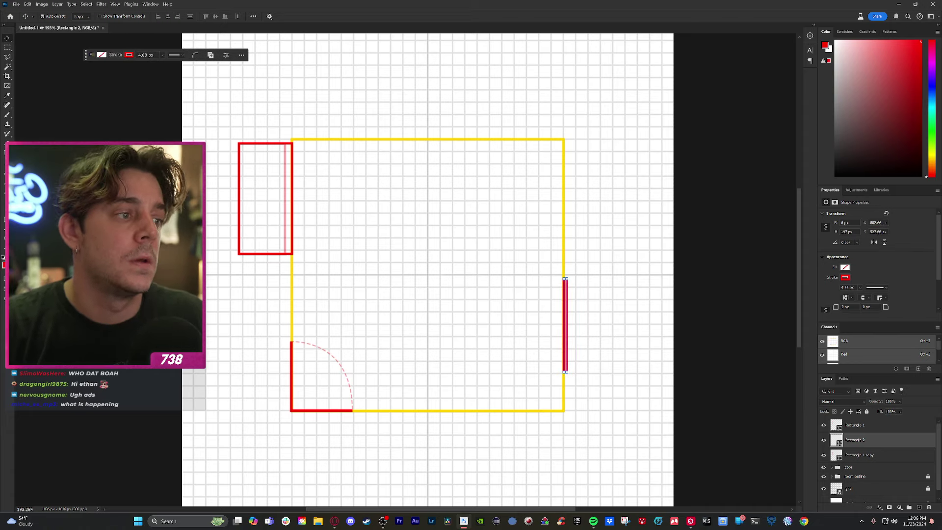
key(Escape)
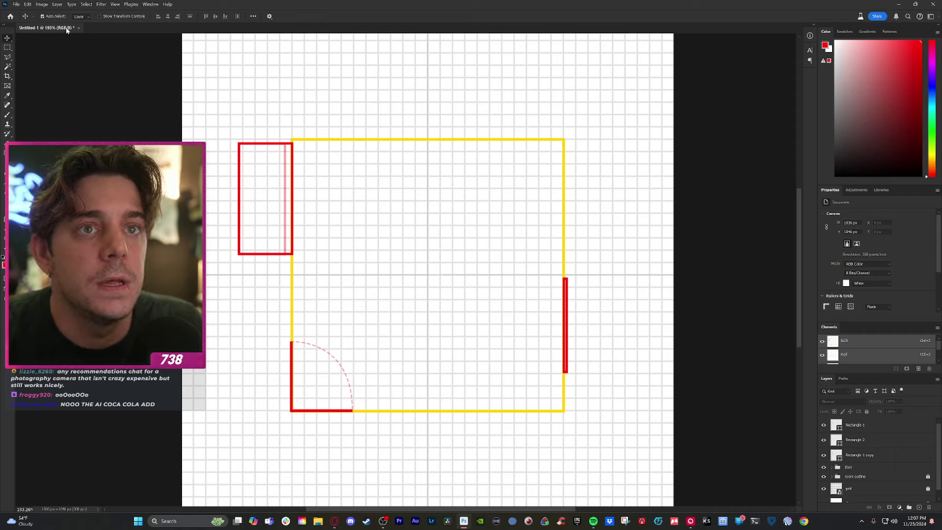
- Set the stroke colour for new shapes to black (000000)
key(u)
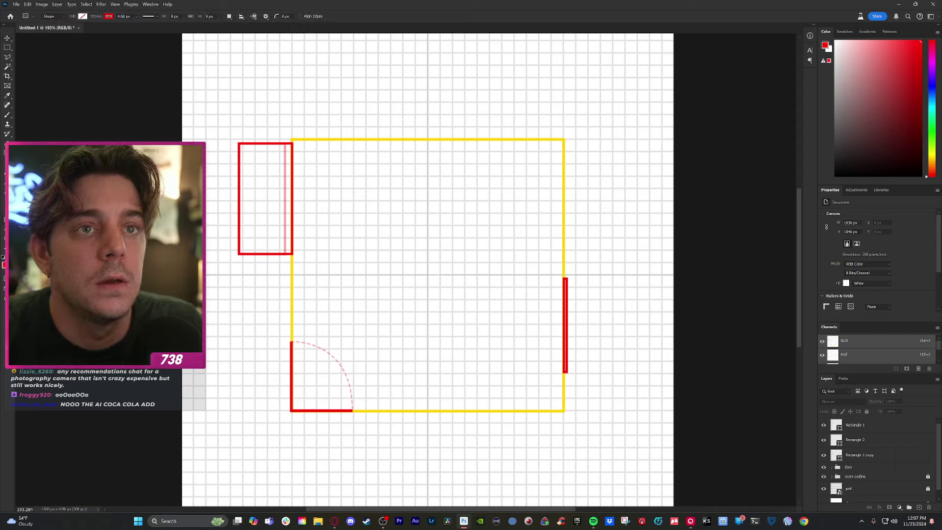
click(108, 16)
click(154, 31)
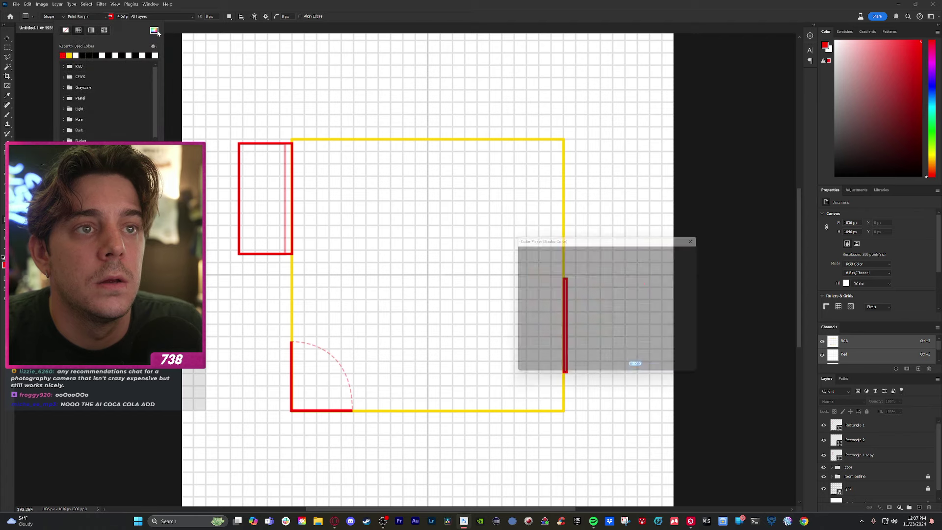
drag(604, 295, 594, 367)
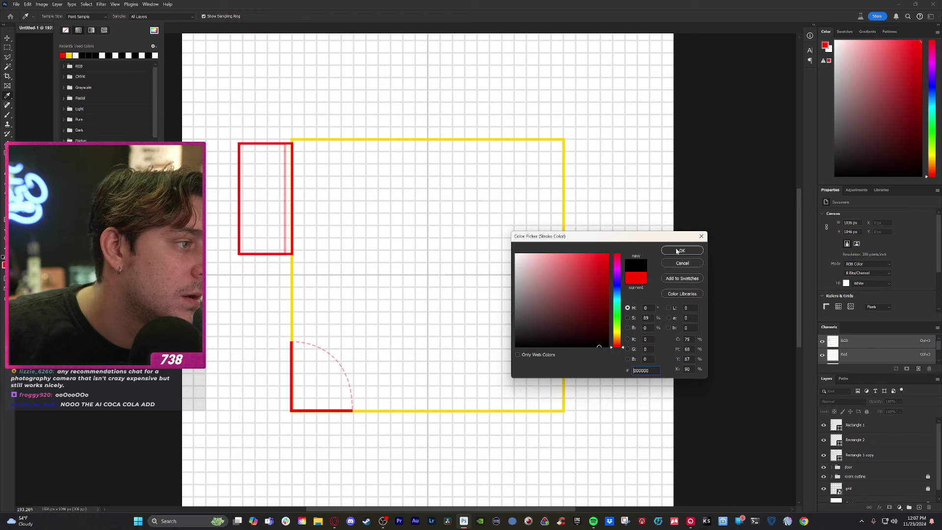
key(Return)
- Draw a narrow upright black-outlined rectangle about 137 px tall inside the room near the upper wall, and make it narrower
click(403, 152)
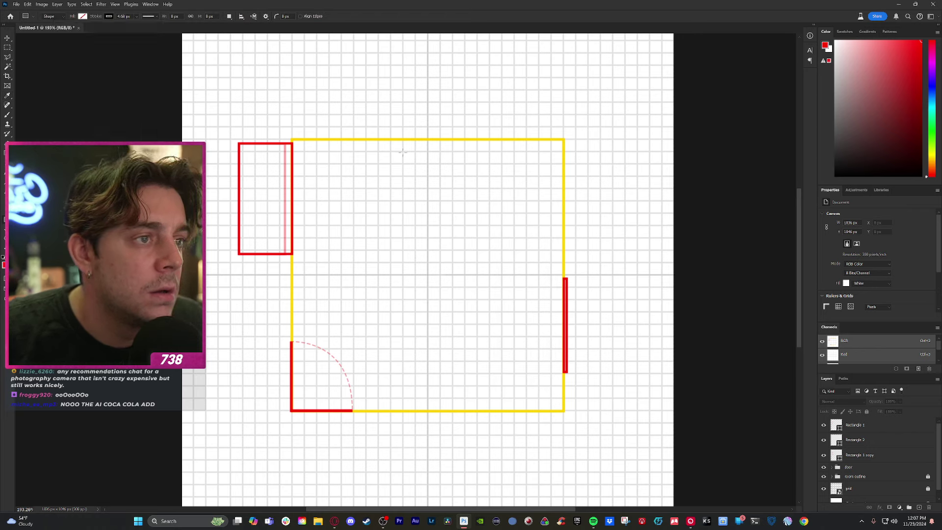
drag(403, 152, 421, 217)
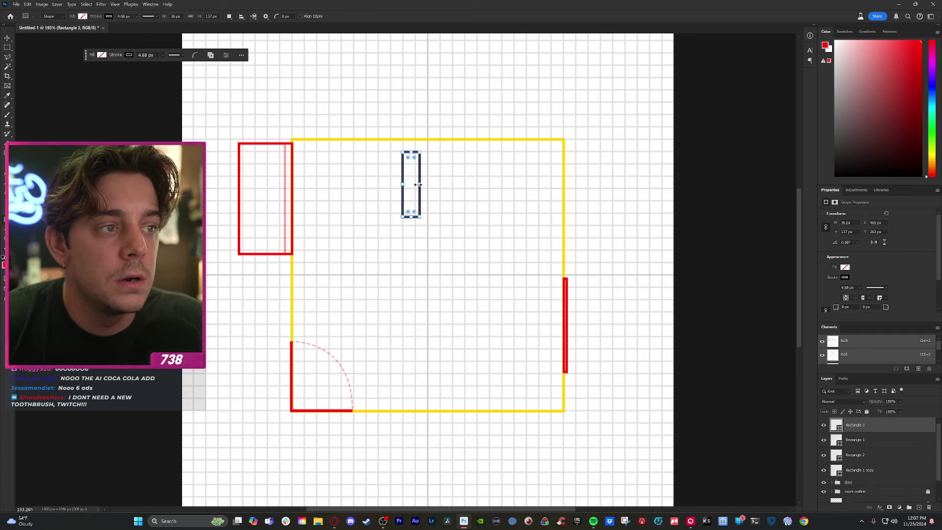
mouse_move(419, 186)
mouse_down()
mouse_move(400, 208)
mouse_move(391, 193)
mouse_move(408, 183)
mouse_up()
- Stretch the black rectangle sideways to about 275 px wide, keeping its 137 px height
click(8, 39)
key(ctrl+t)
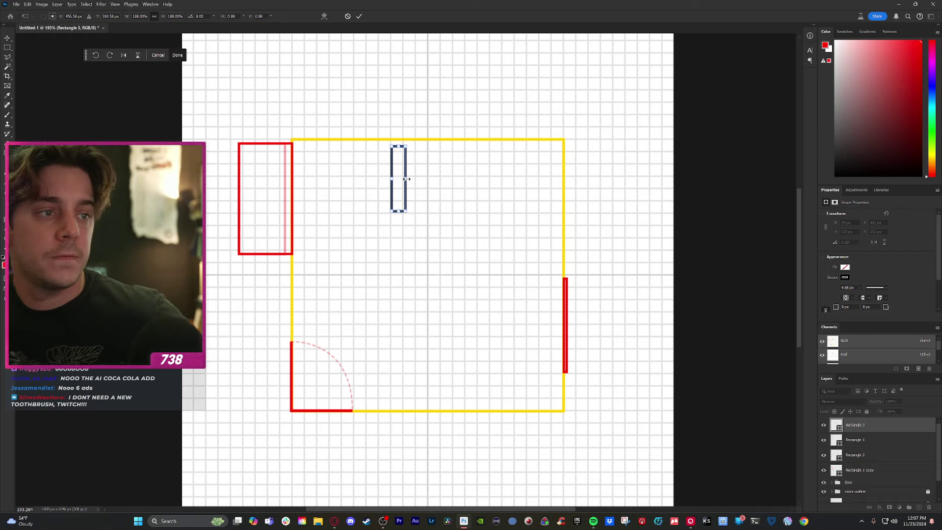
drag(406, 179, 522, 196)
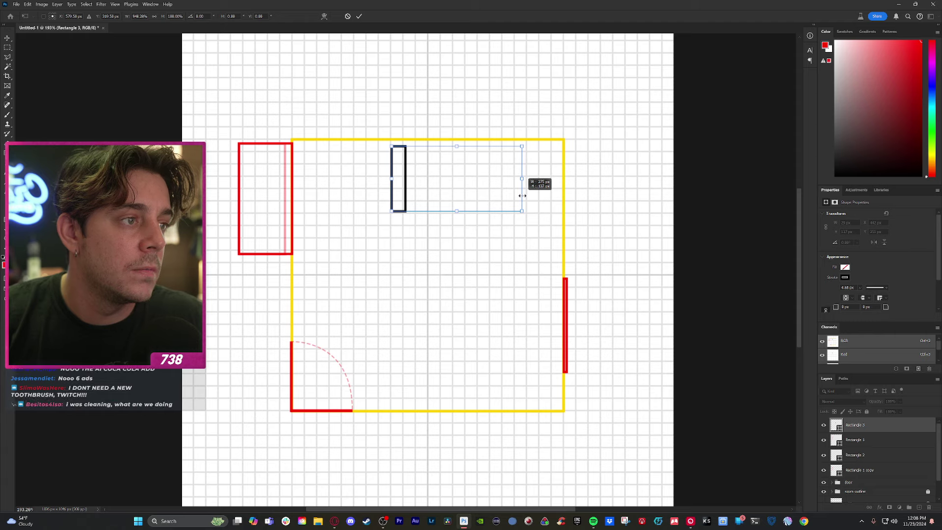
key(Return)
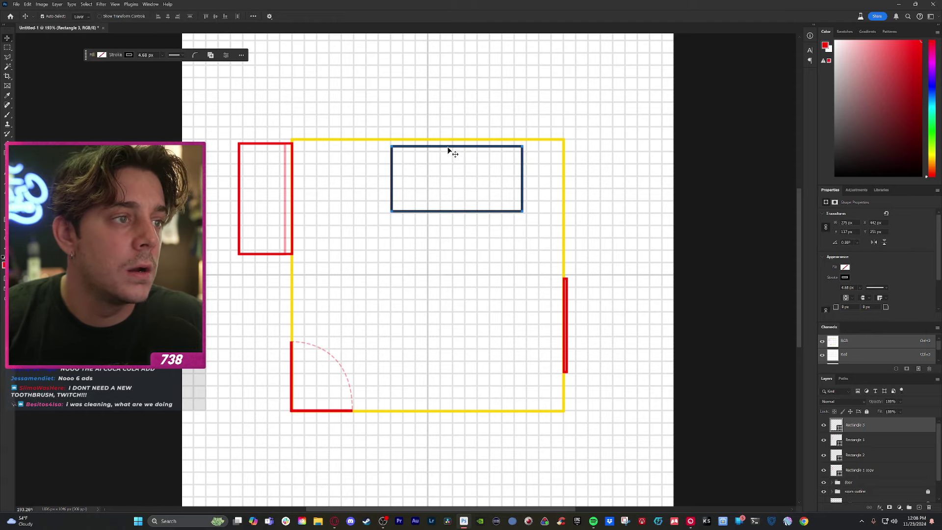
- Fill the wide rectangle with solid black and position it near the upper wall, left of the room's centre
drag(453, 154, 417, 155)
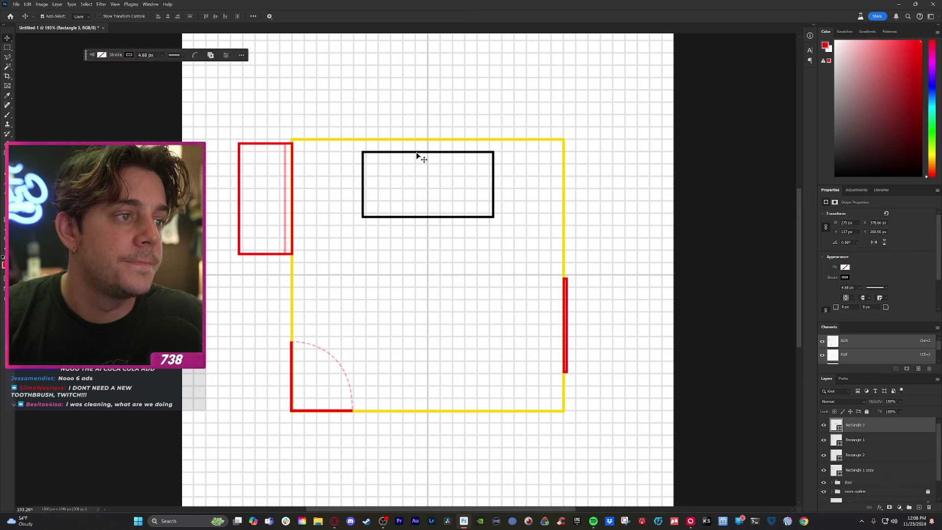
click(102, 54)
click(97, 93)
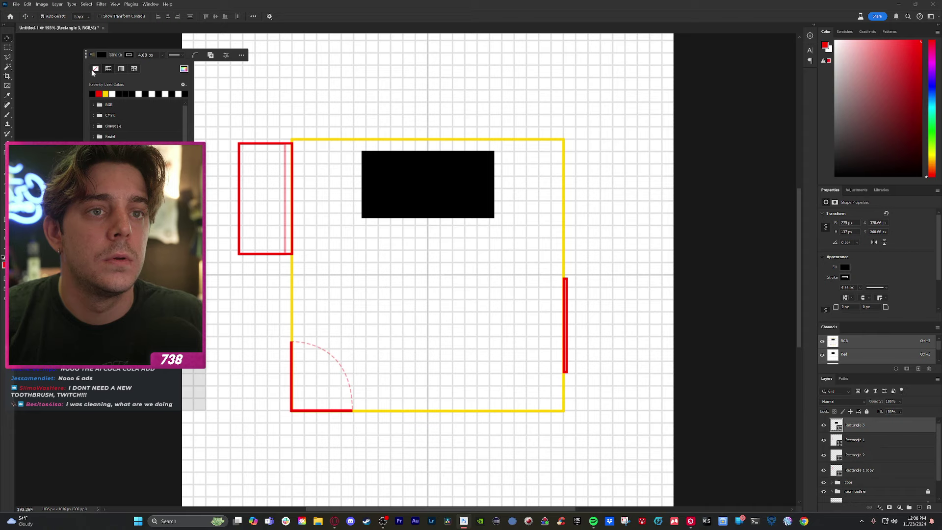
click(71, 76)
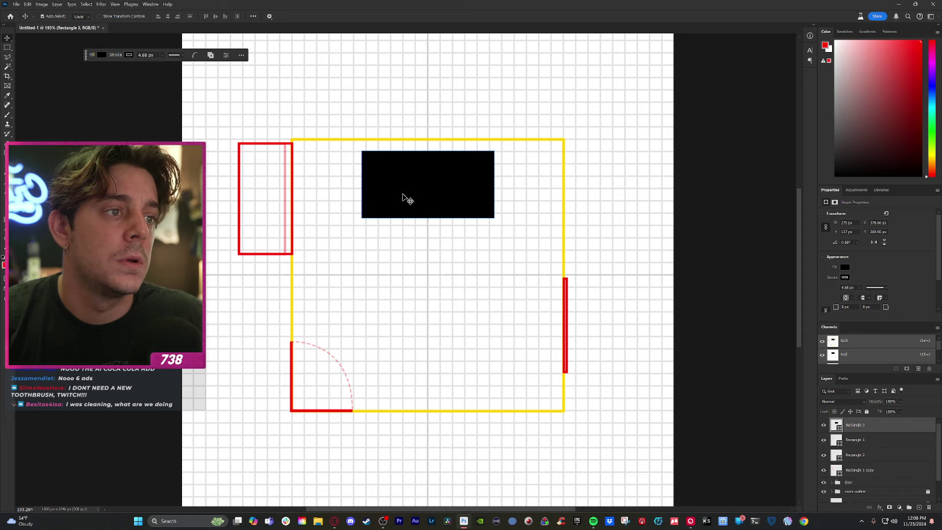
drag(404, 199, 374, 198)
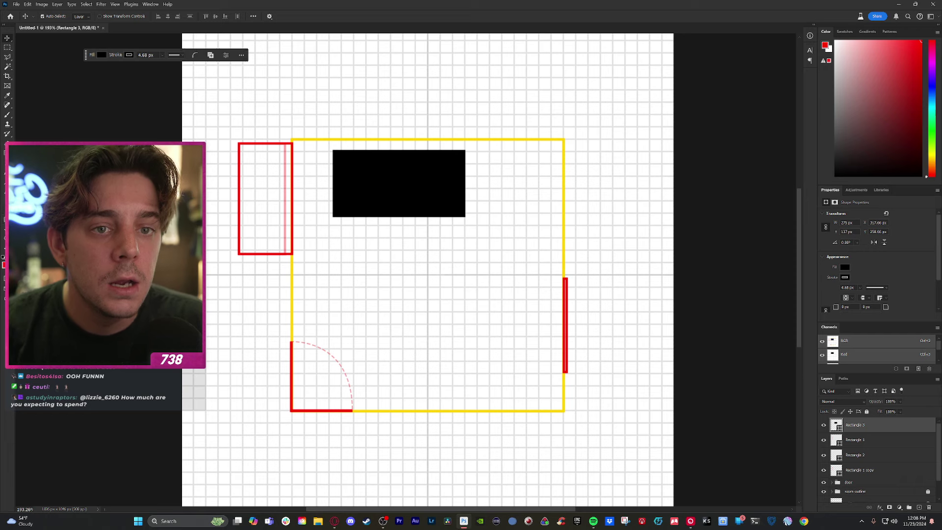
- Draw a black-filled rectangle about 78 by 88 px between the wide black rectangle and the room's right wall
key(u)
drag(342, 263, 511, 187)
click(7, 38)
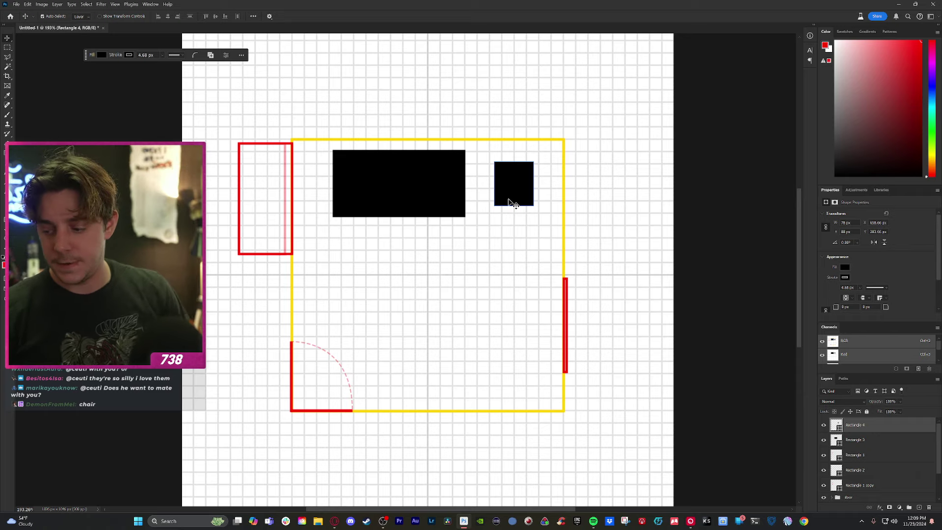
- Draw another black rectangle starting from the centre of the room
key(u)
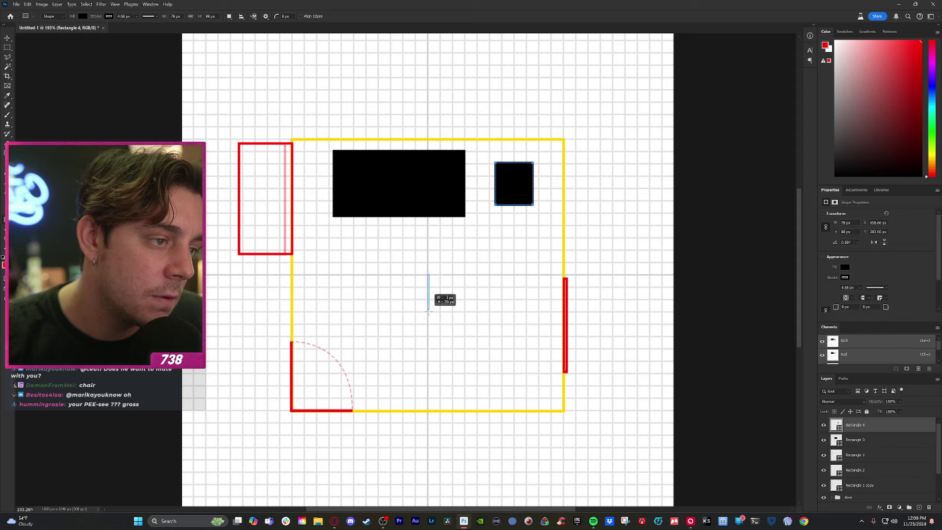